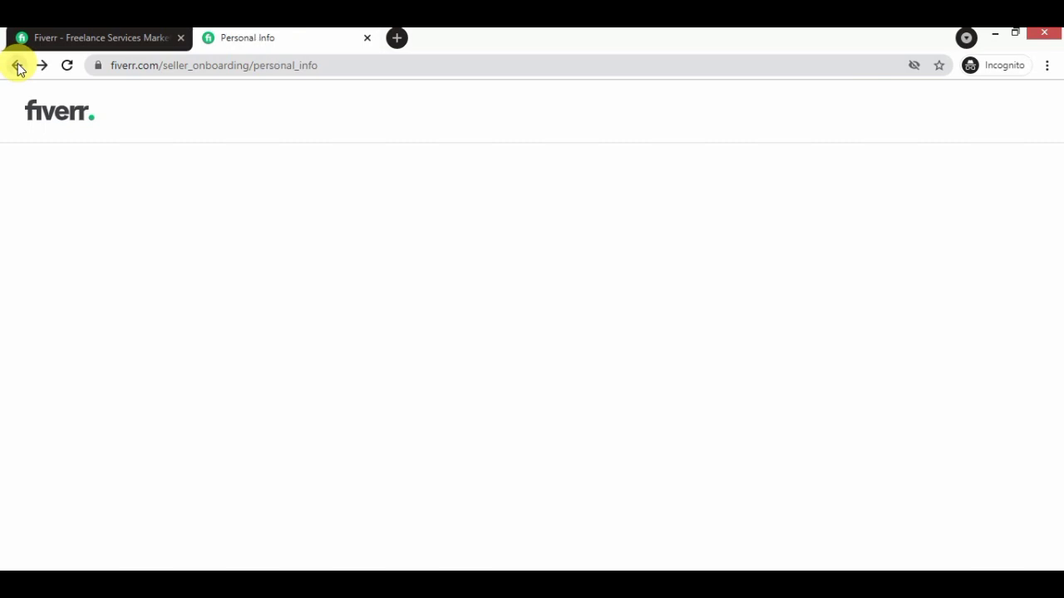
Step: Reload the Personal Info page and submit it to reach Professional Info
{"action": "left_click", "coordinate": [67, 66]}
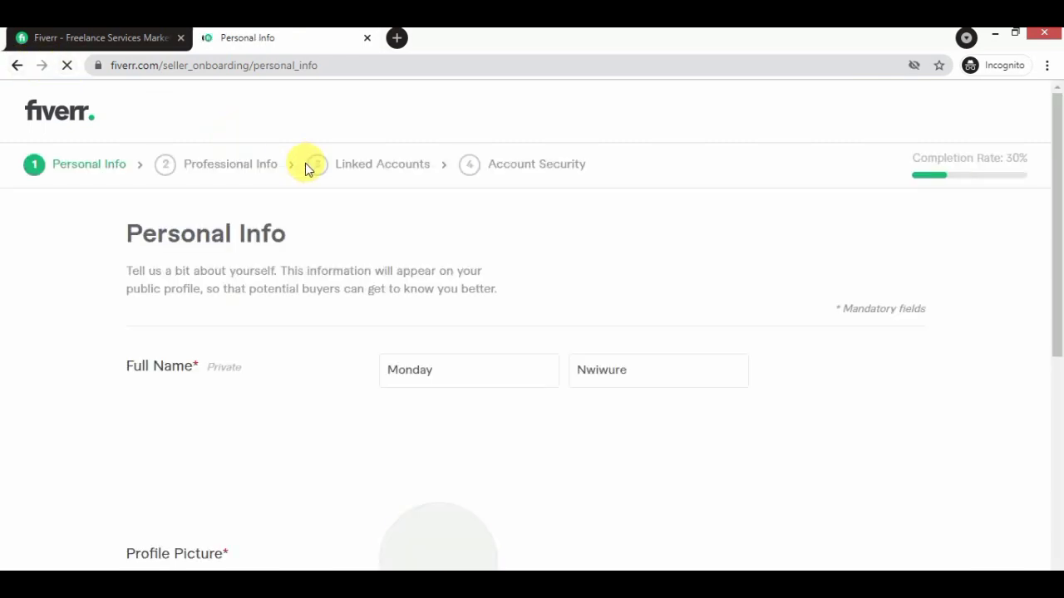
{"action": "scroll", "coordinate": [1061, 403], "scroll_direction": "down", "scroll_amount": 5}
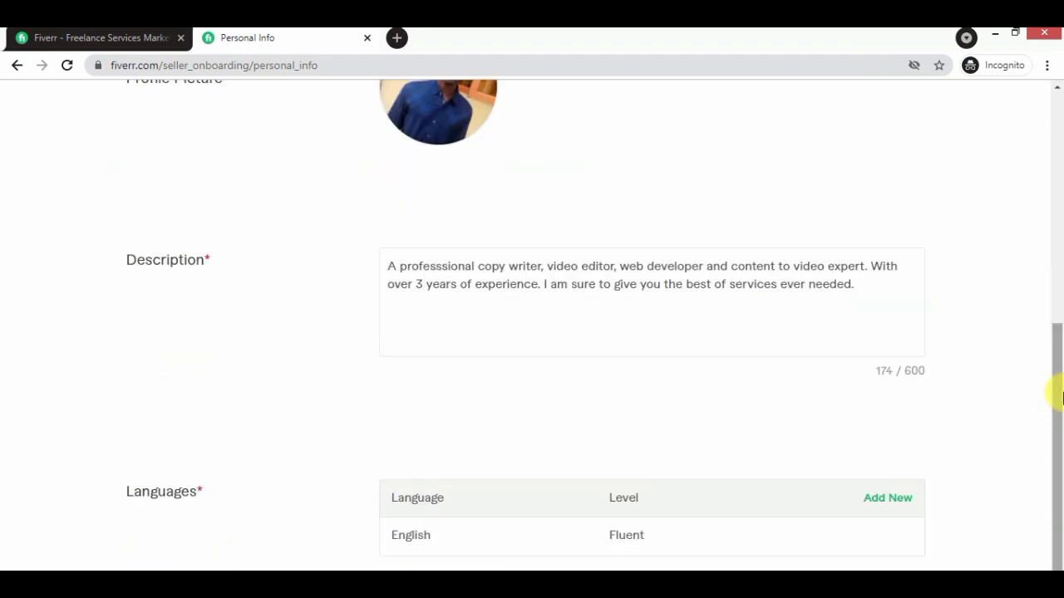
{"action": "left_click_drag", "start_coordinate": [1061, 394], "coordinate": [1057, 491]}
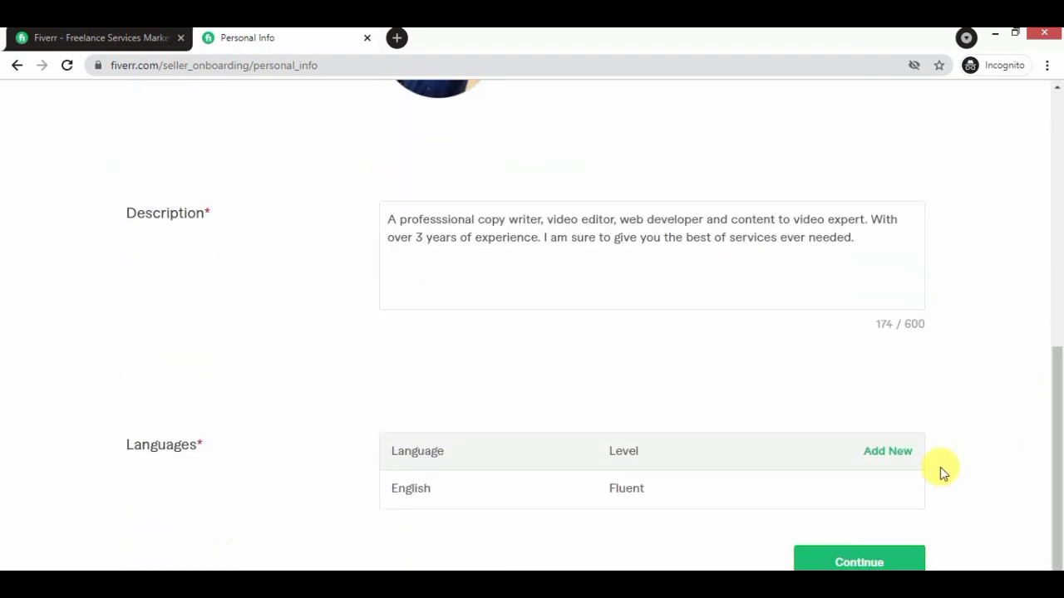
{"action": "left_click", "coordinate": [881, 558]}
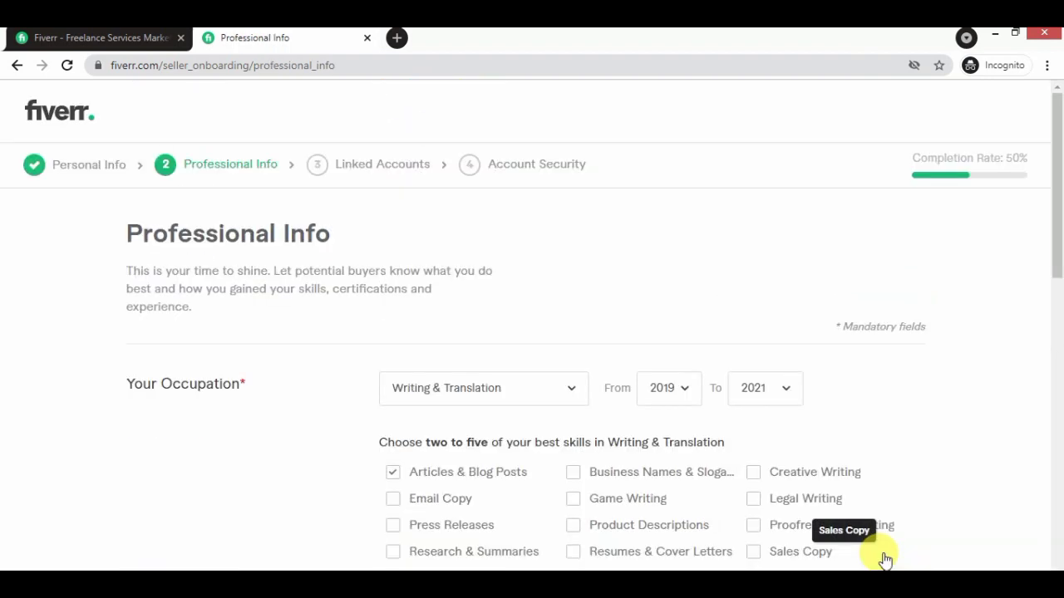
Step: Type the skill 'Vidoeo Graphy' and reload the Professional Info page
{"action": "left_click_drag", "start_coordinate": [1059, 253], "coordinate": [1056, 370]}
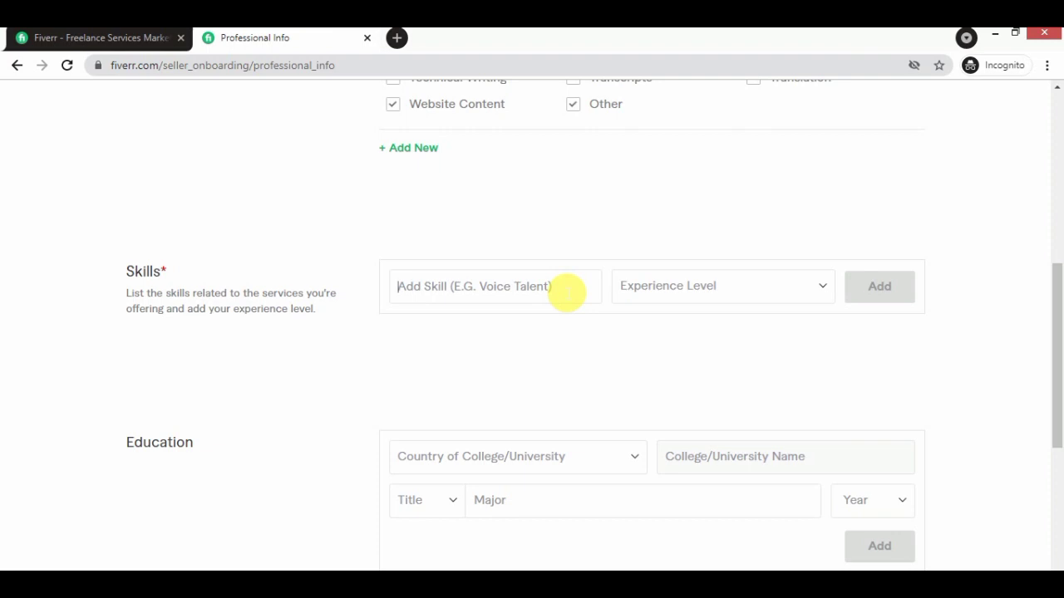
{"action": "type", "text": "Vido"}
{"action": "type", "text": "eo"}
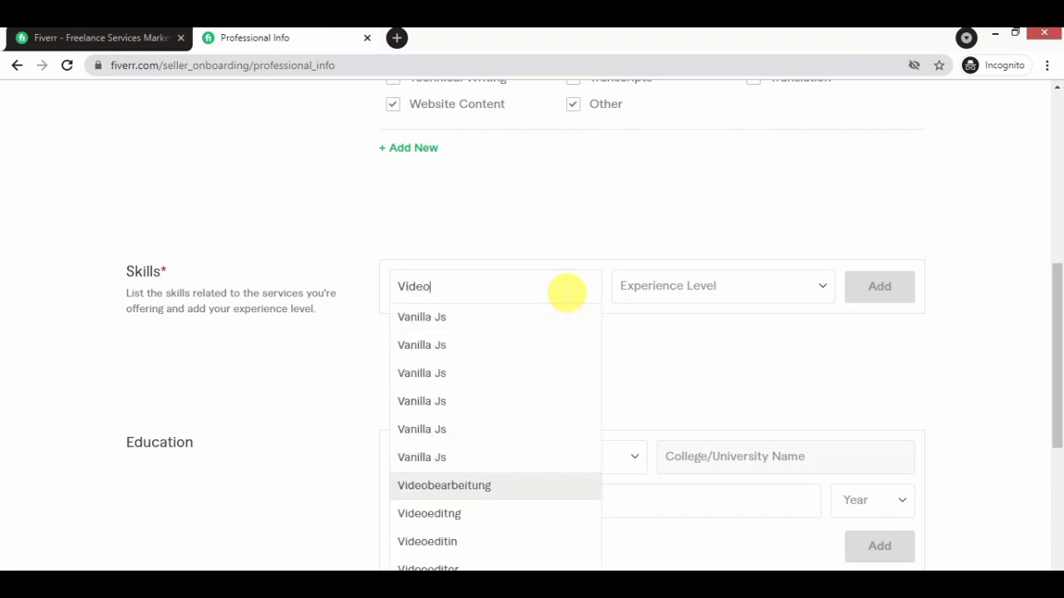
{"action": "type", "text": " Gr"}
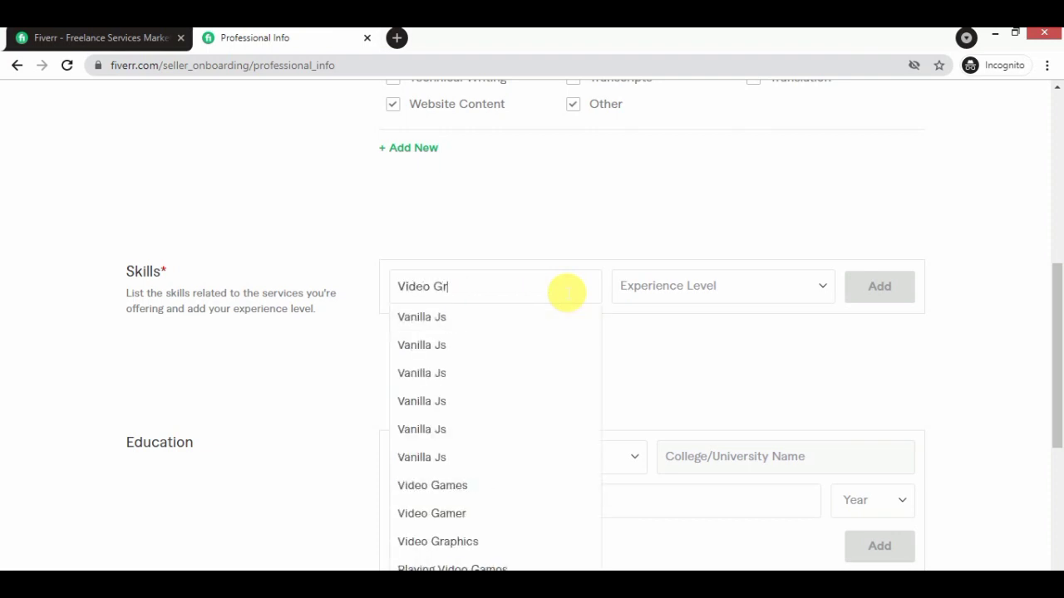
{"action": "type", "text": "aphy"}
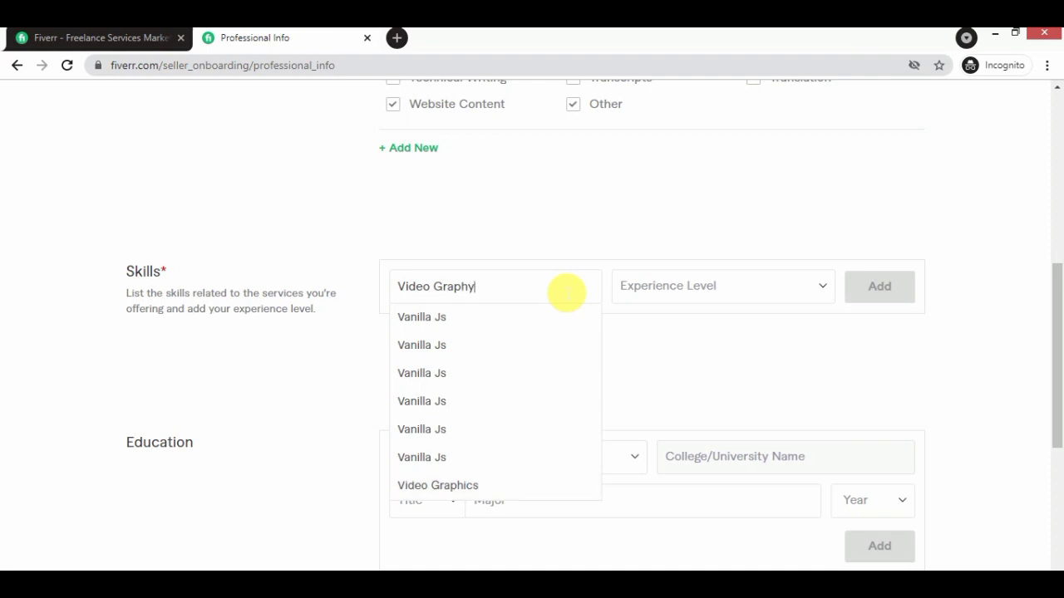
{"action": "key", "text": "Return"}
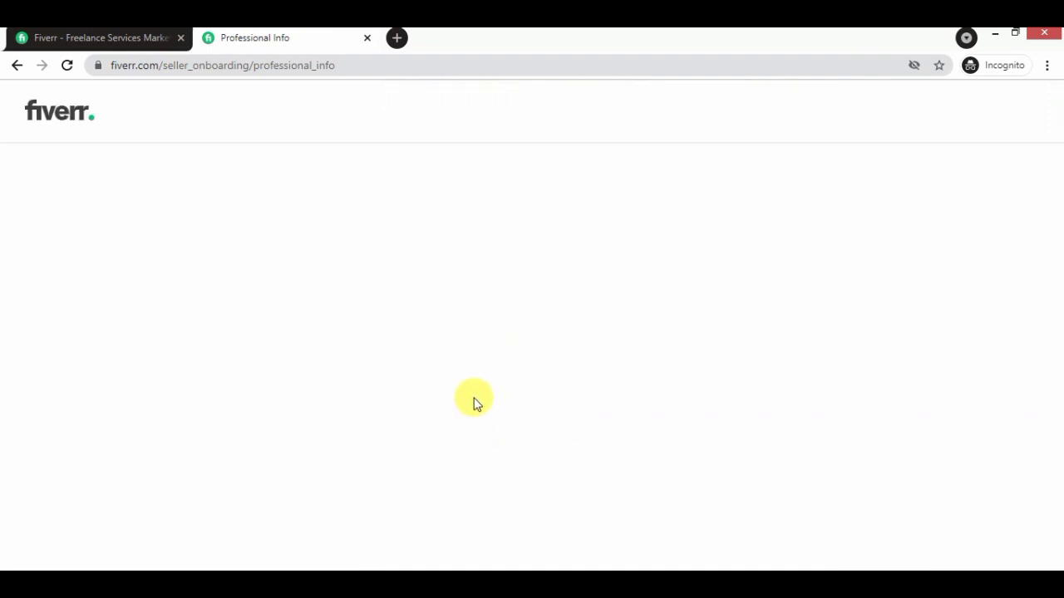
Step: Reload the Professional Info form and attempt to submit it
{"action": "left_click", "coordinate": [67, 66]}
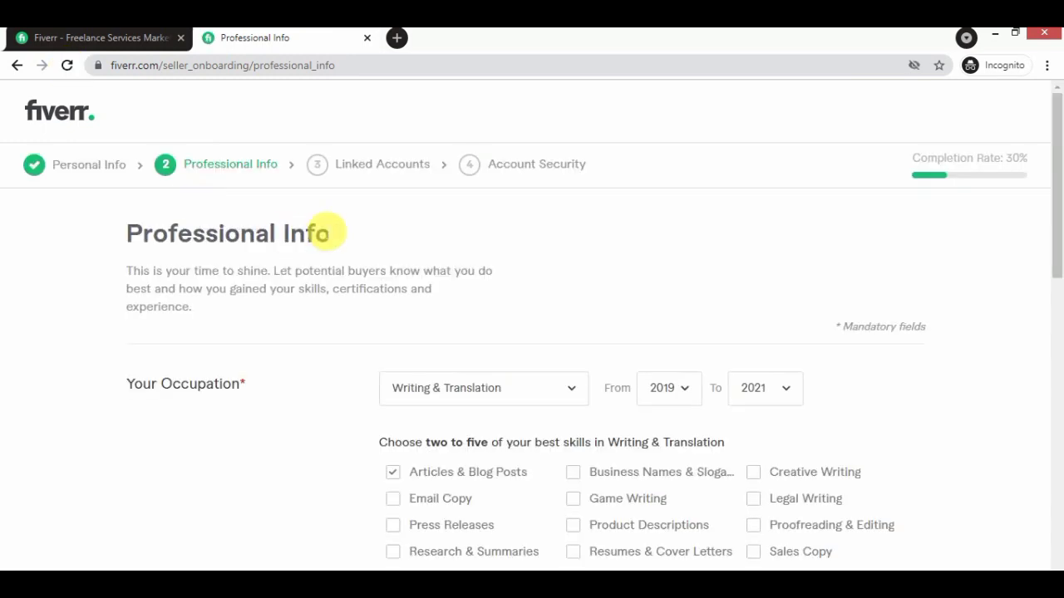
{"action": "left_click", "coordinate": [1056, 365]}
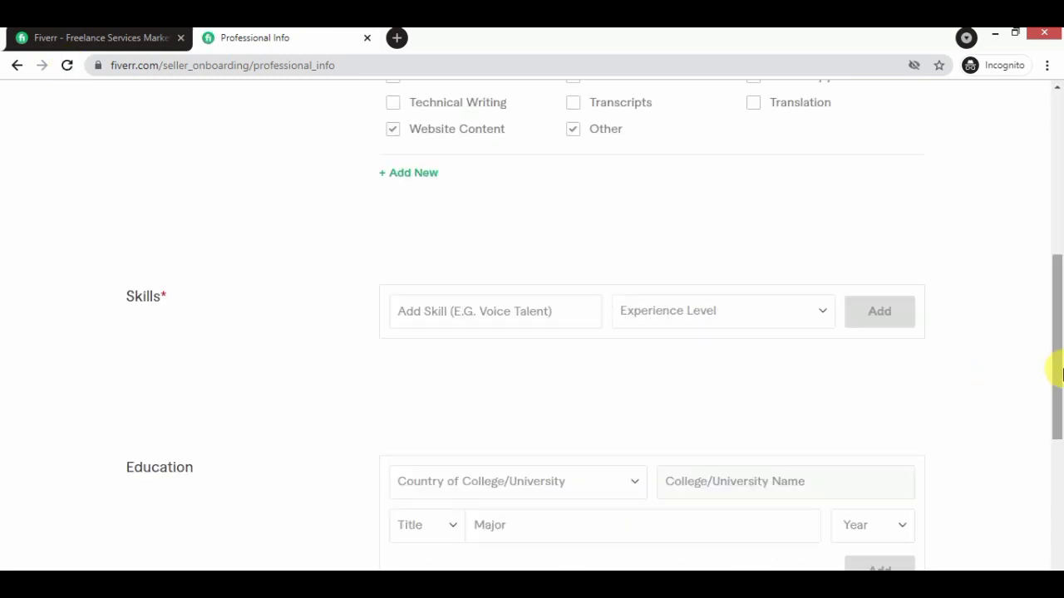
{"action": "scroll", "coordinate": [1048, 391], "scroll_direction": "down", "scroll_amount": 1}
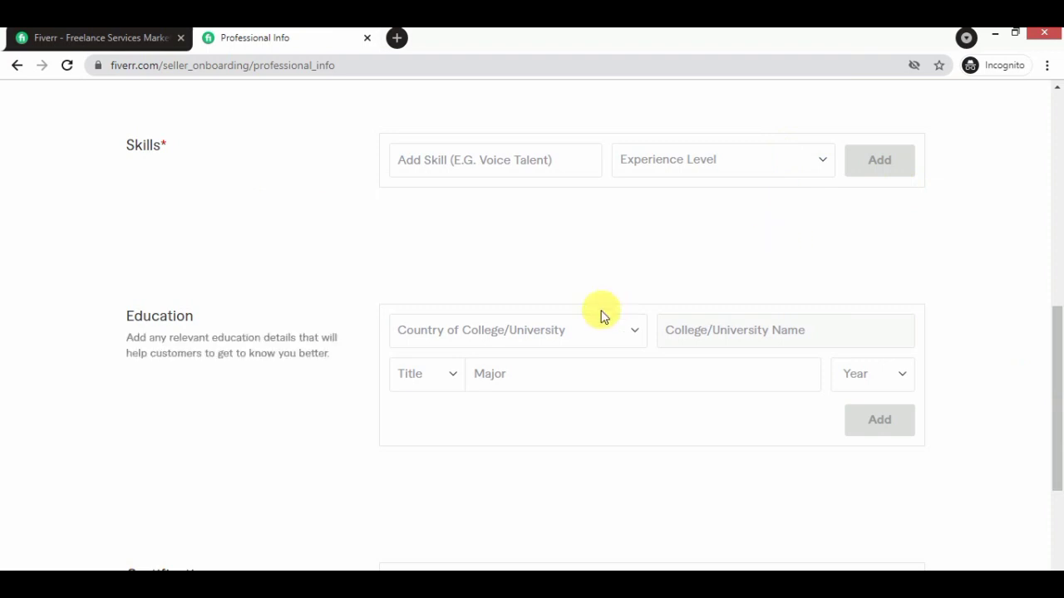
{"action": "left_click_drag", "start_coordinate": [1054, 387], "coordinate": [1054, 503]}
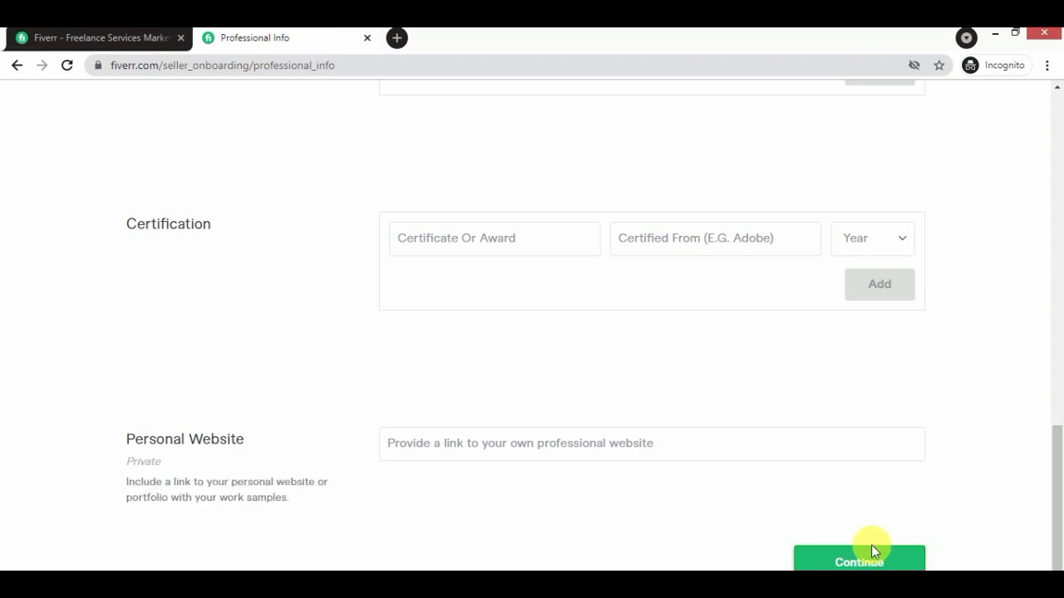
{"action": "left_click", "coordinate": [913, 562]}
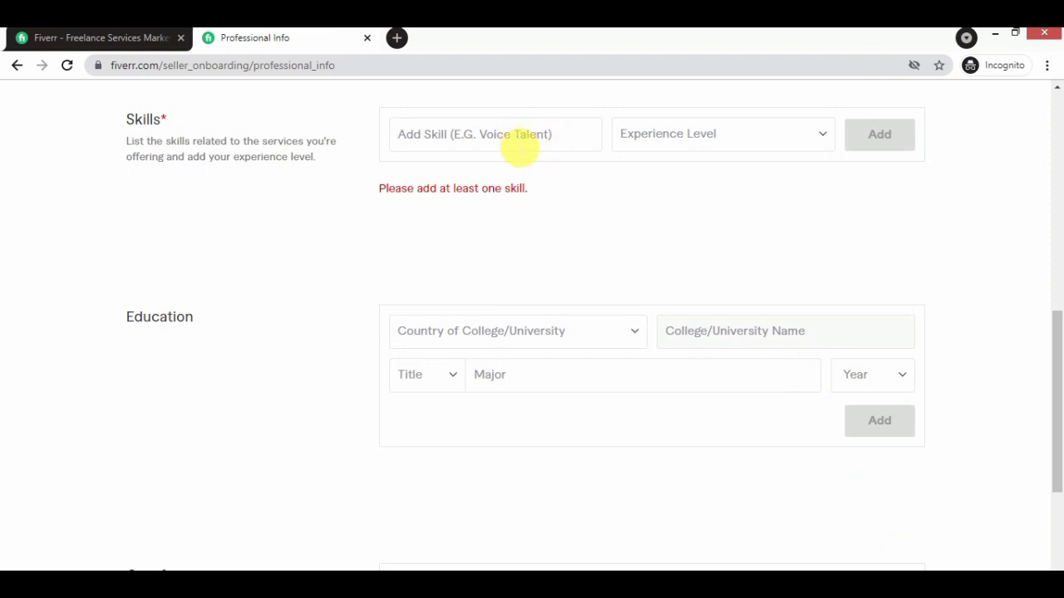
Step: Add the skill Contentwritin at Expert level, then continue to Linked Accounts
{"action": "left_click", "coordinate": [520, 147]}
{"action": "type", "text": "Con"}
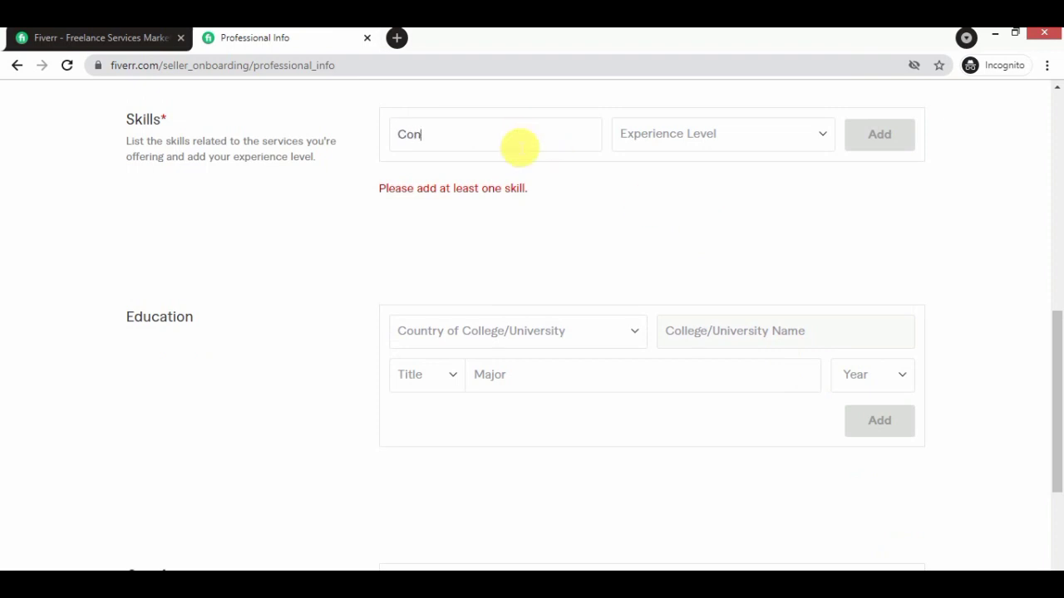
{"action": "type", "text": "tent"}
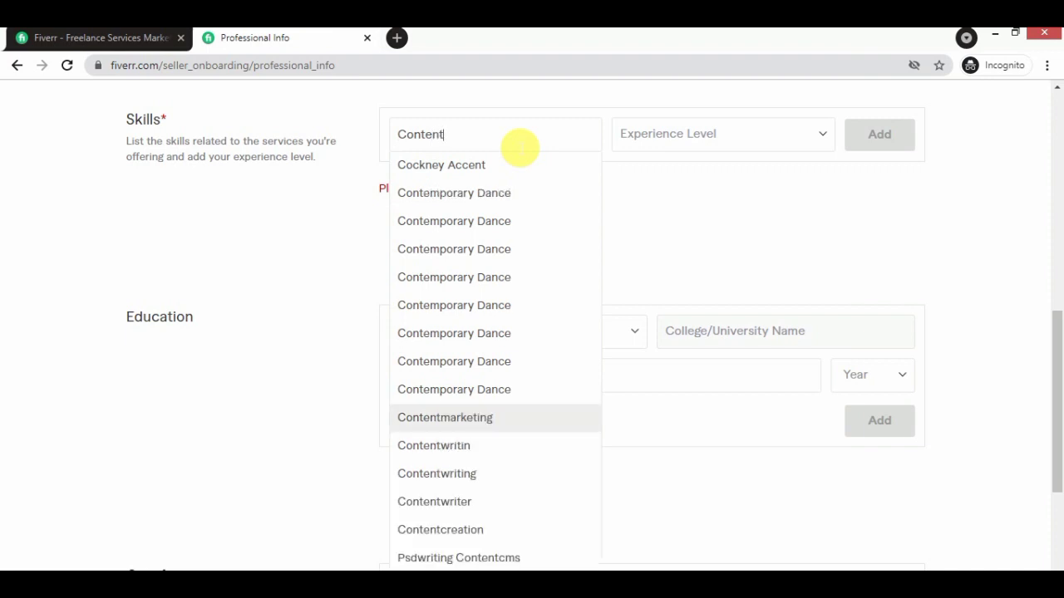
{"action": "left_click", "coordinate": [492, 446]}
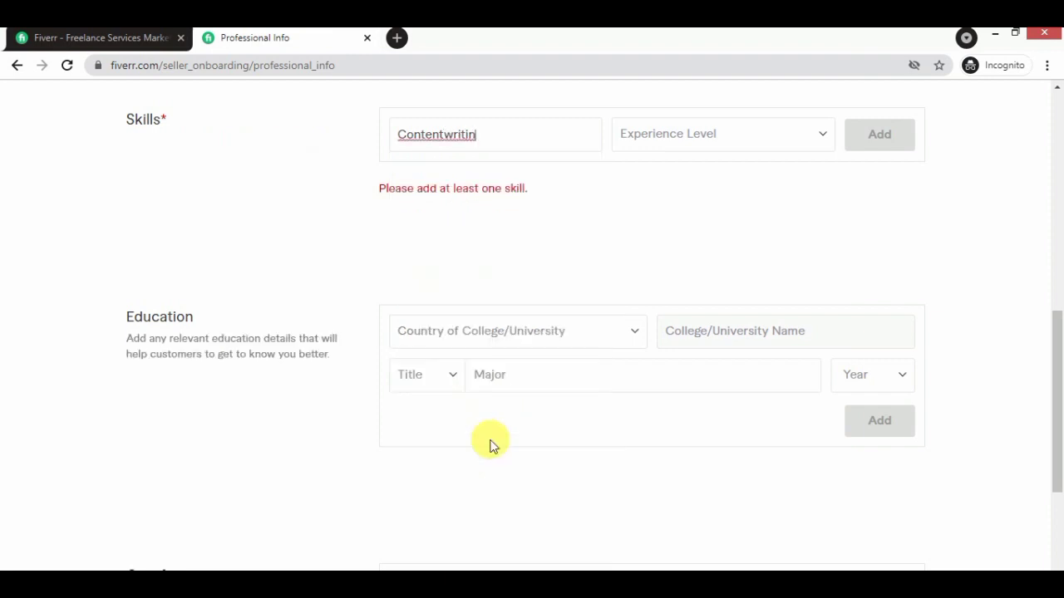
{"action": "left_click", "coordinate": [723, 145]}
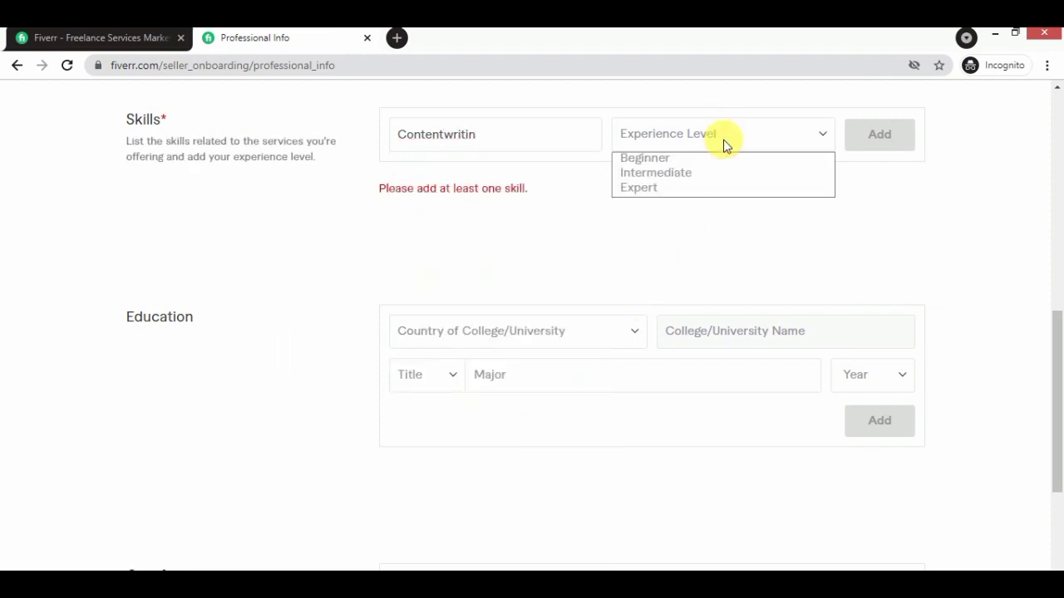
{"action": "left_click", "coordinate": [720, 188]}
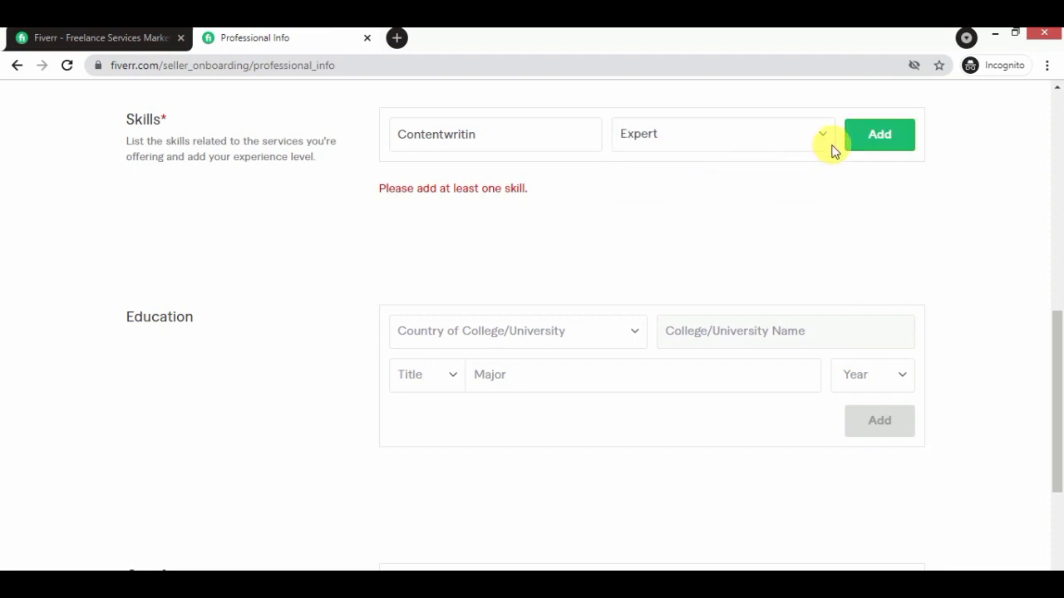
{"action": "left_click", "coordinate": [882, 146]}
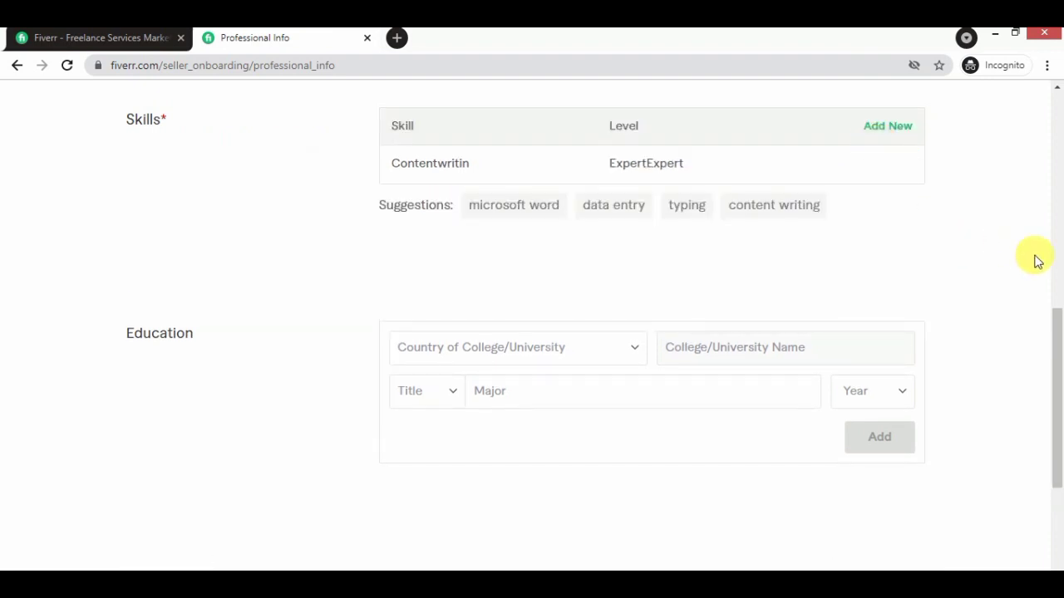
{"action": "left_click_drag", "start_coordinate": [1056, 320], "coordinate": [1056, 532]}
{"action": "left_click", "coordinate": [892, 561]}
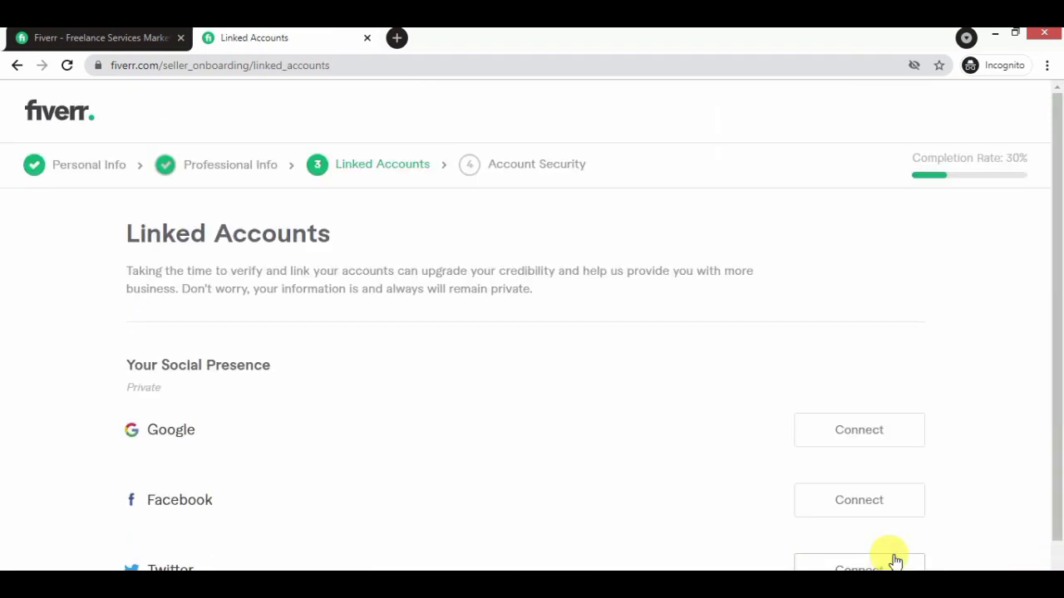
Step: Continue past Linked Accounts and choose Continue & Create Your First Gig on Account Security
{"action": "scroll", "coordinate": [1057, 349], "scroll_direction": "down", "scroll_amount": 1}
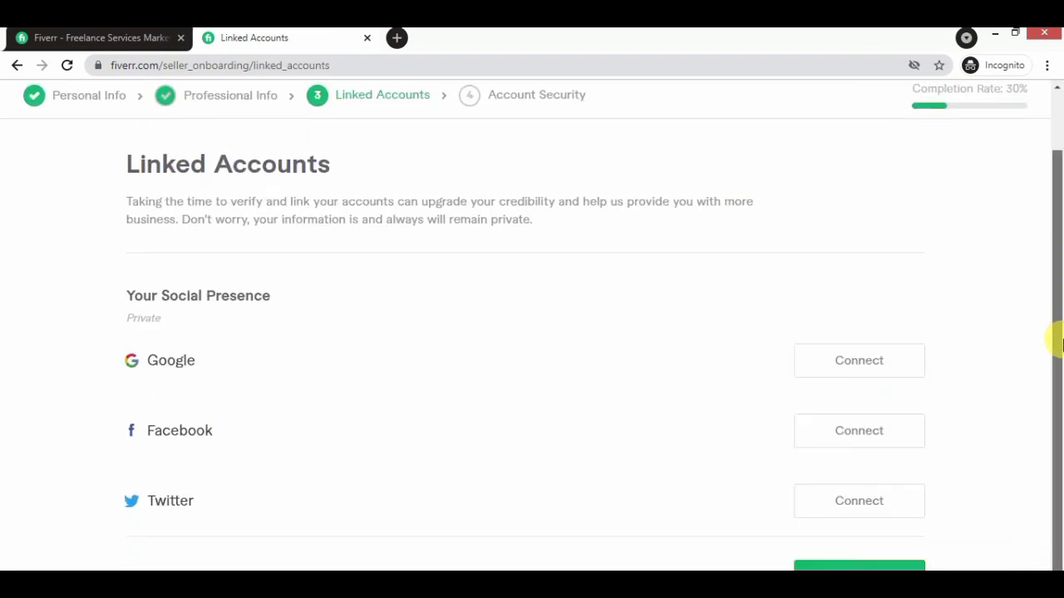
{"action": "left_click", "coordinate": [883, 563]}
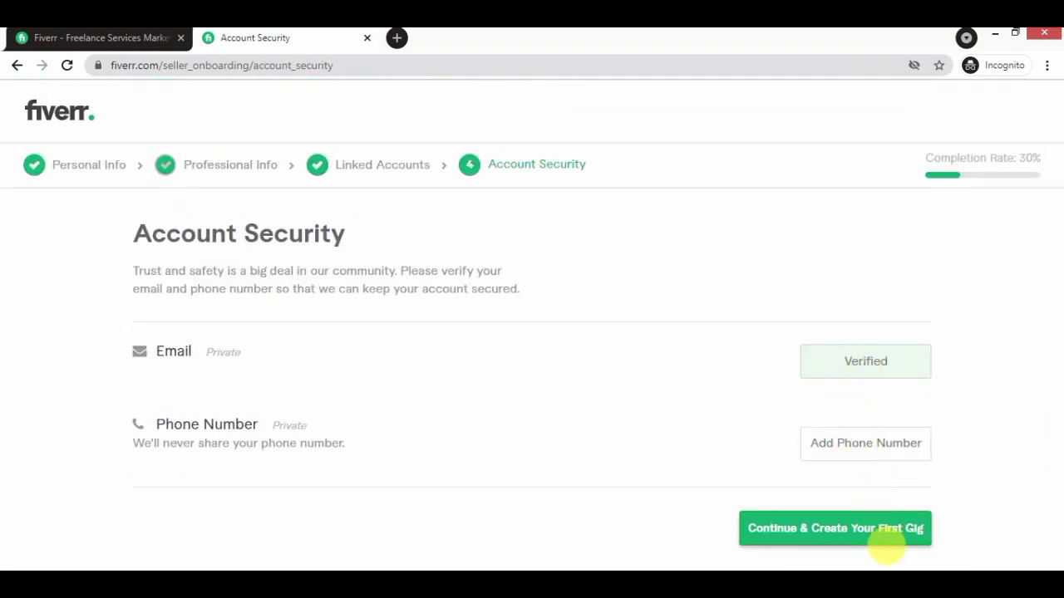
{"action": "left_click", "coordinate": [869, 536]}
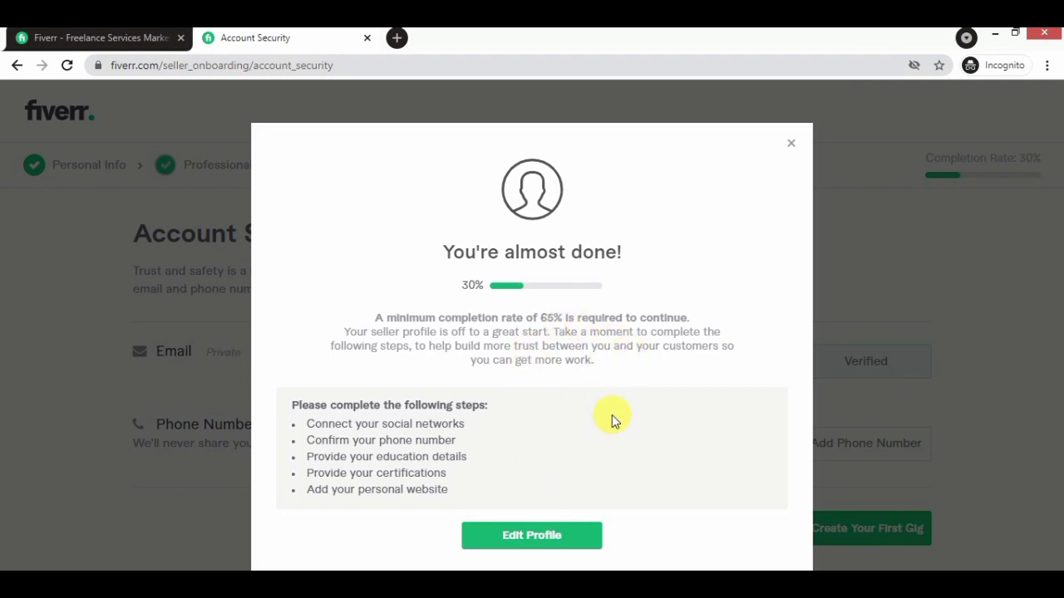
Step: Dismiss the almost-done notice, return to Personal Info, and continue to Professional Info
{"action": "left_click", "coordinate": [551, 534]}
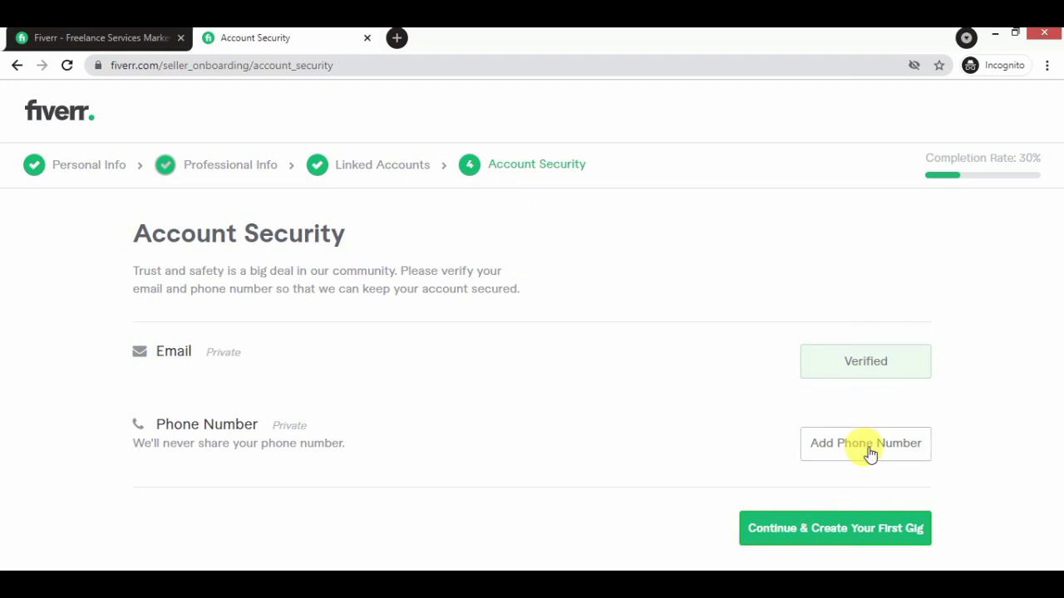
{"action": "left_click", "coordinate": [358, 163]}
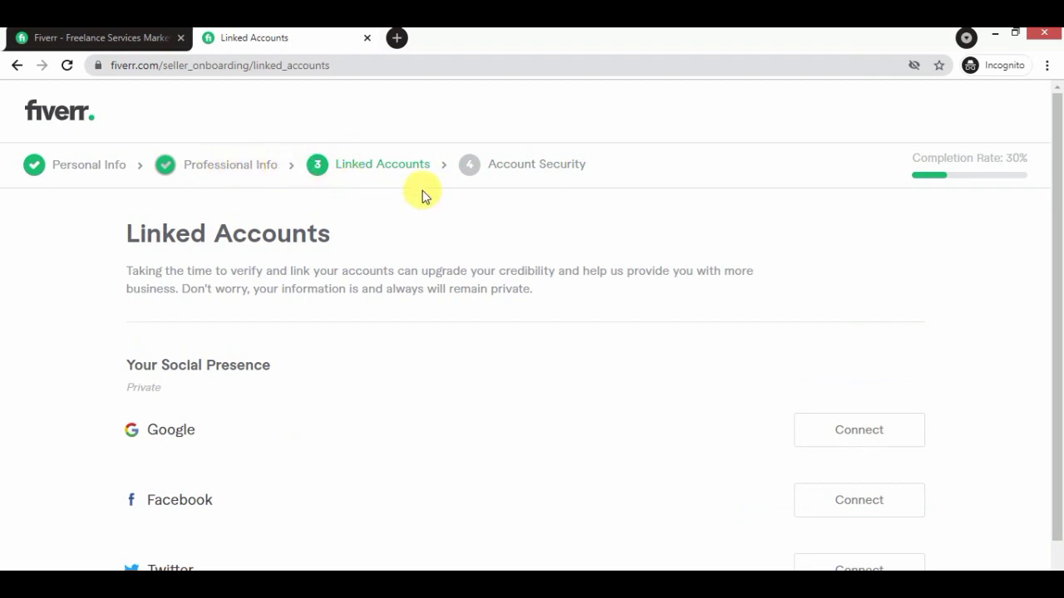
{"action": "left_click_drag", "start_coordinate": [1059, 311], "coordinate": [1021, 275]}
{"action": "left_click", "coordinate": [114, 167]}
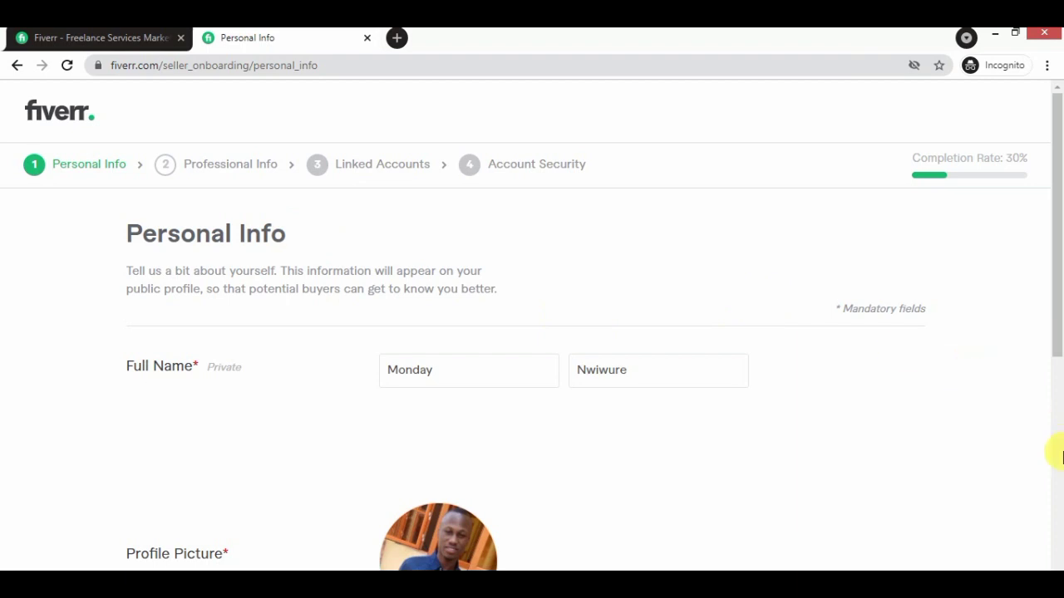
{"action": "scroll", "coordinate": [1057, 453], "scroll_direction": "down", "scroll_amount": 6}
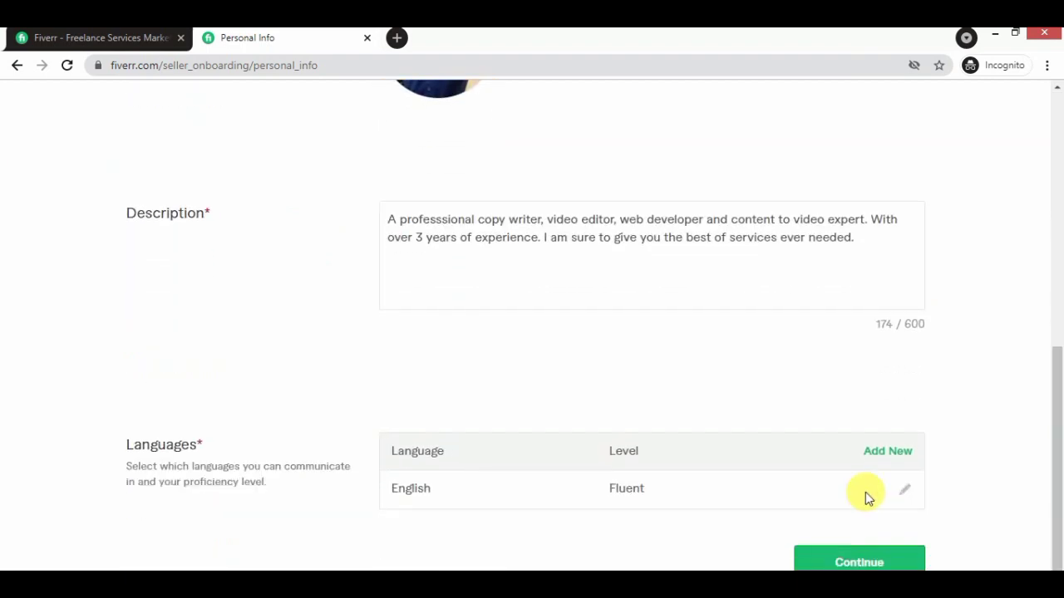
{"action": "left_click", "coordinate": [879, 566]}
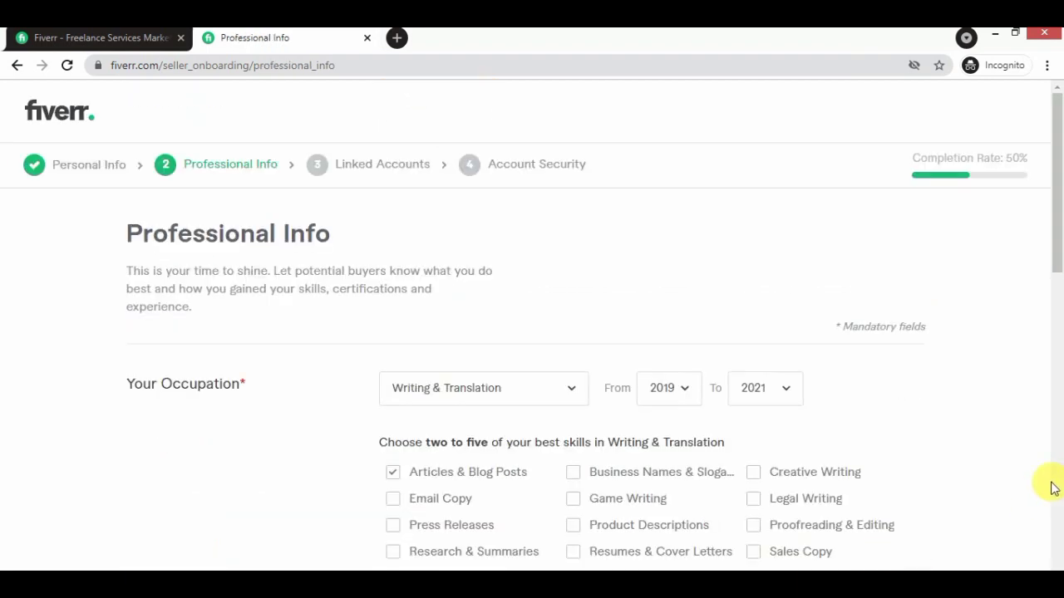
Step: Set the college country to Nigeria in the Education section
{"action": "left_click_drag", "start_coordinate": [1054, 255], "coordinate": [1059, 501]}
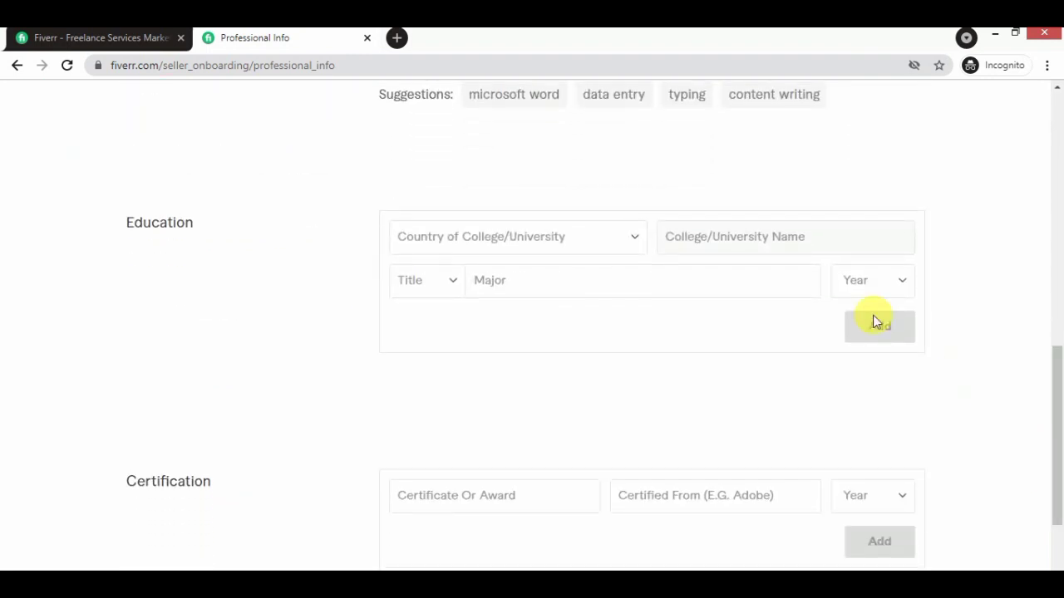
{"action": "left_click", "coordinate": [630, 241]}
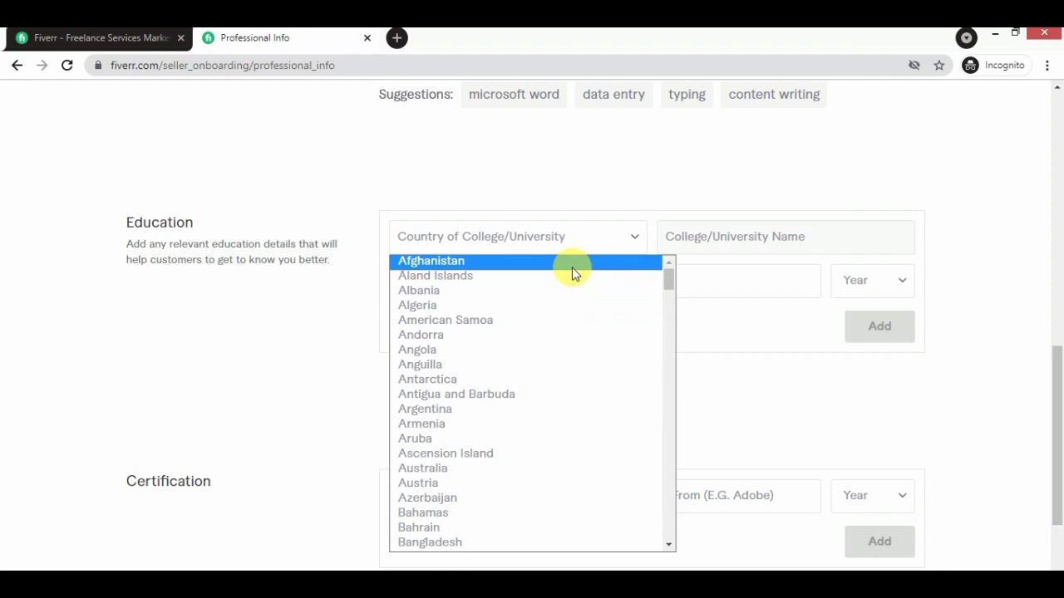
{"action": "key", "text": "e"}
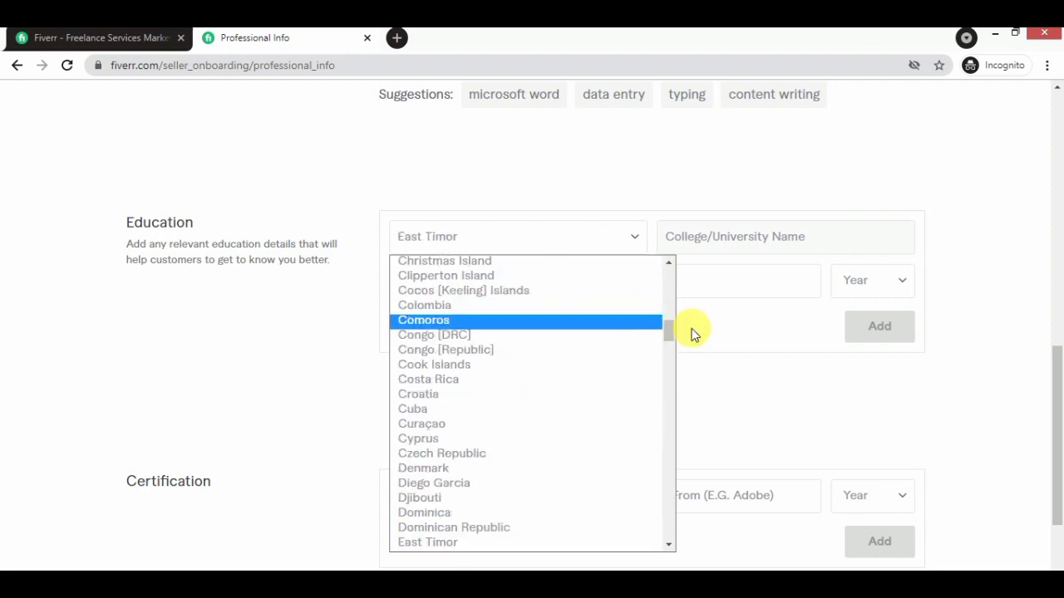
{"action": "left_click_drag", "start_coordinate": [667, 333], "coordinate": [663, 243]}
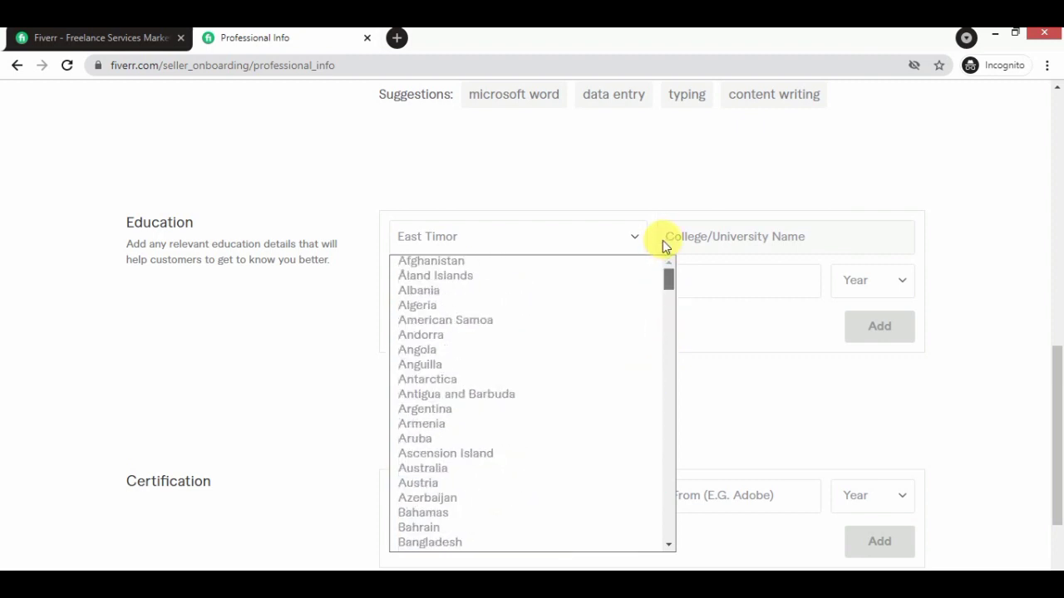
{"action": "key", "text": "n"}
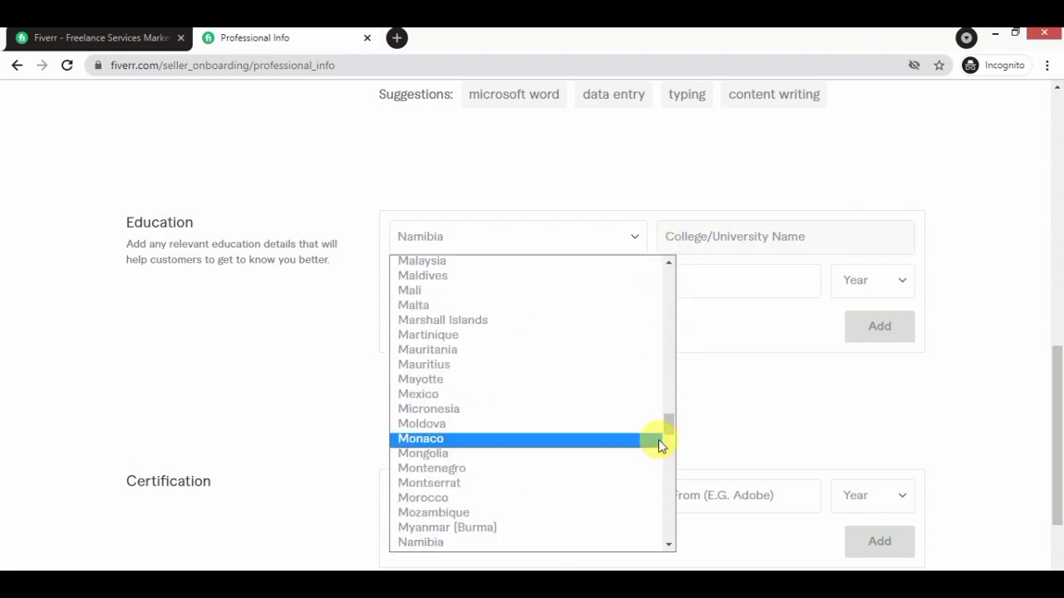
{"action": "left_click_drag", "start_coordinate": [671, 419], "coordinate": [672, 435]}
{"action": "left_click", "coordinate": [515, 491]}
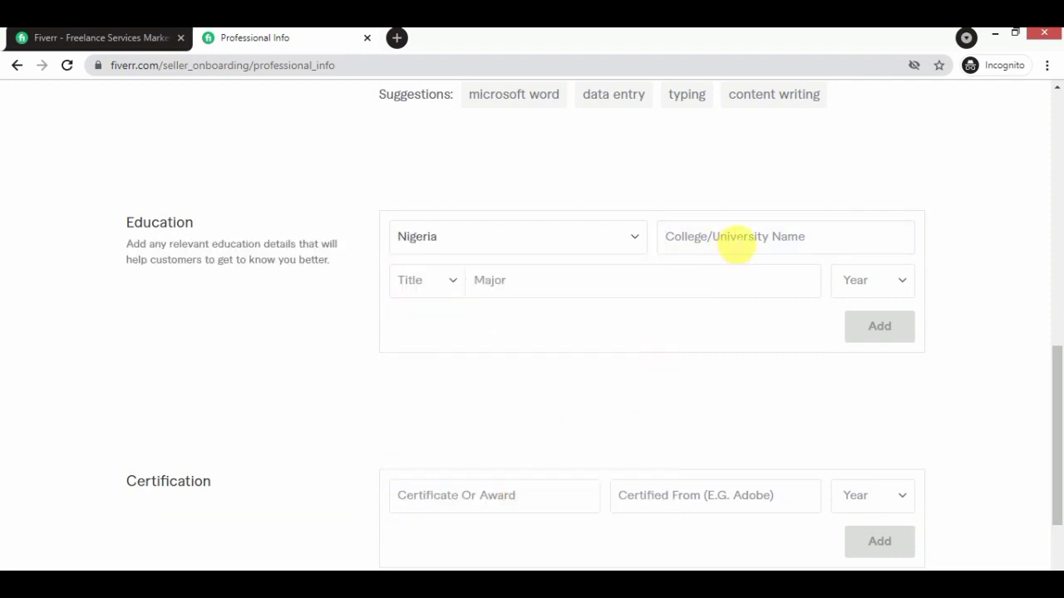
Step: Enter 'University' as the school name and choose the B.Sc. degree title
{"action": "type", "text": "Uni"}
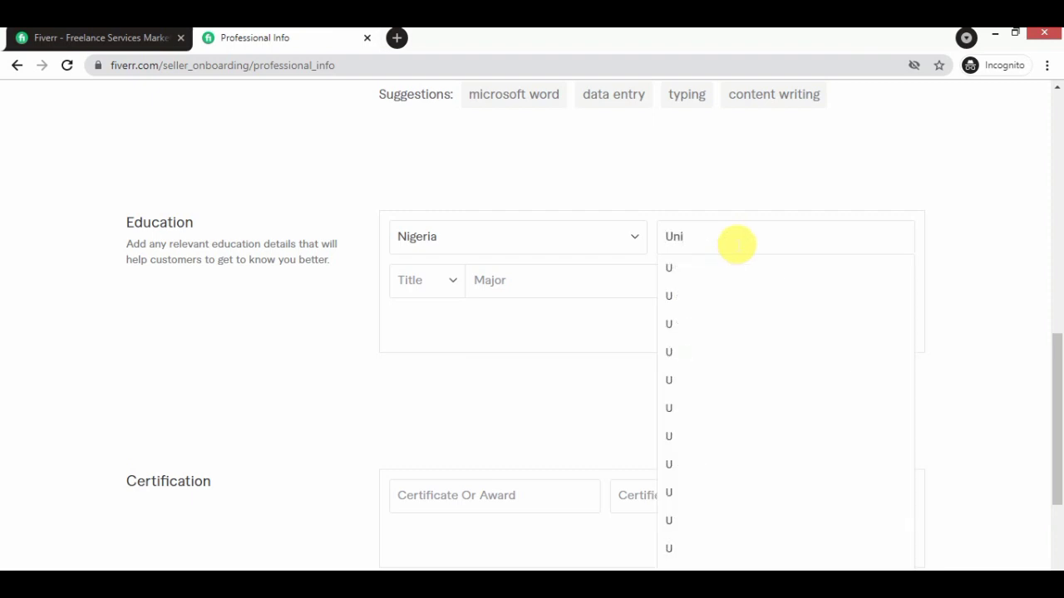
{"action": "type", "text": "versi"}
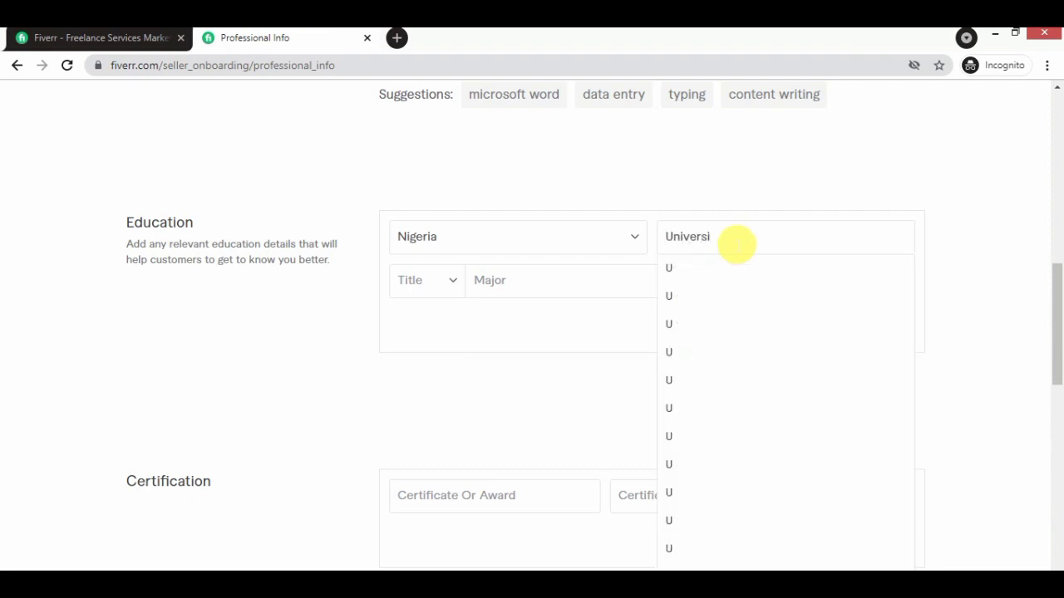
{"action": "type", "text": "ty"}
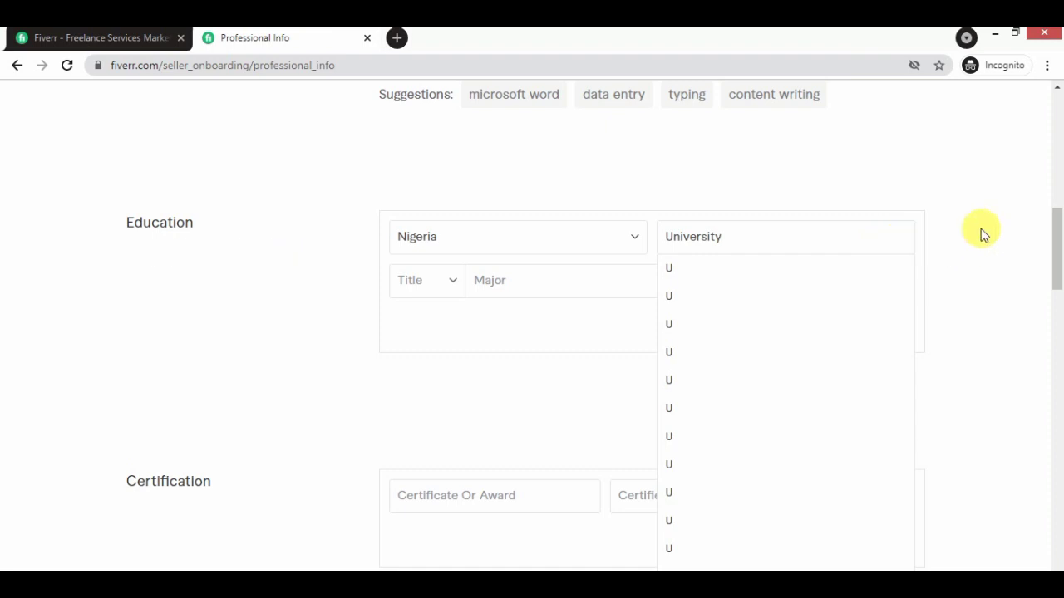
{"action": "left_click", "coordinate": [981, 230]}
{"action": "left_click", "coordinate": [802, 250]}
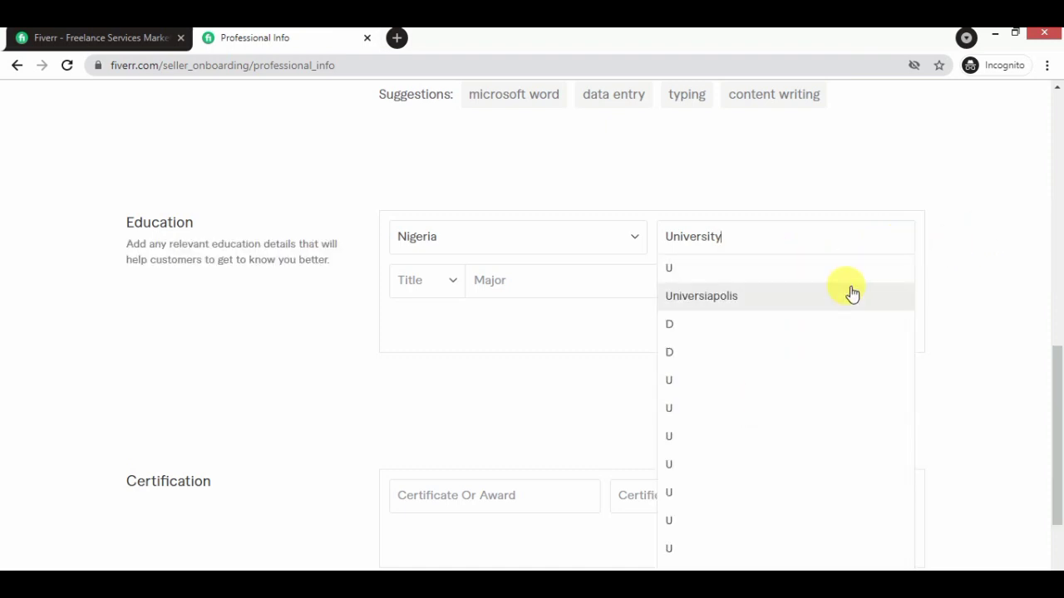
{"action": "left_click", "coordinate": [981, 259]}
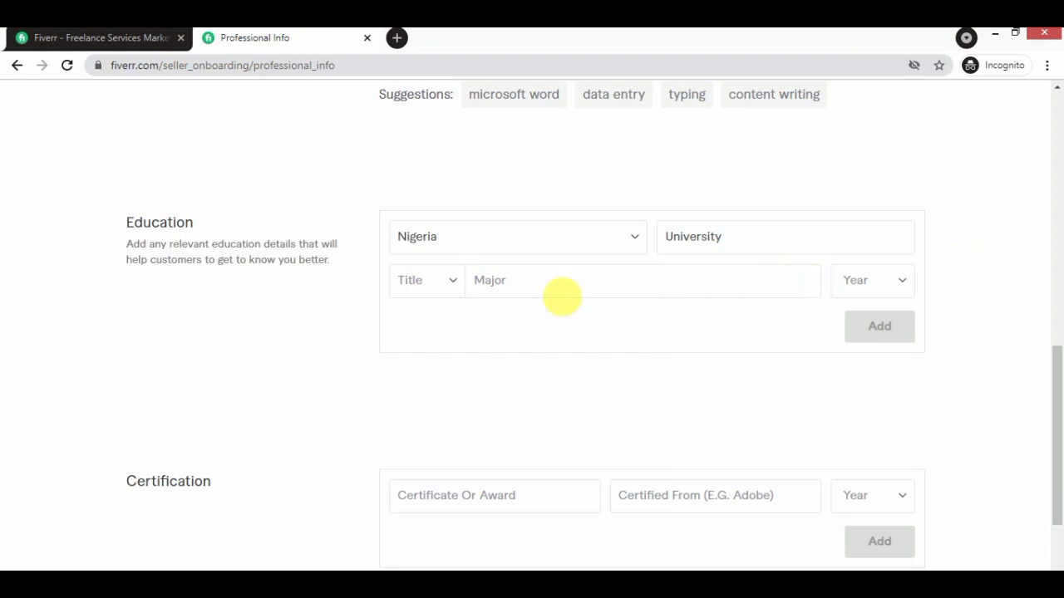
{"action": "left_click", "coordinate": [448, 287]}
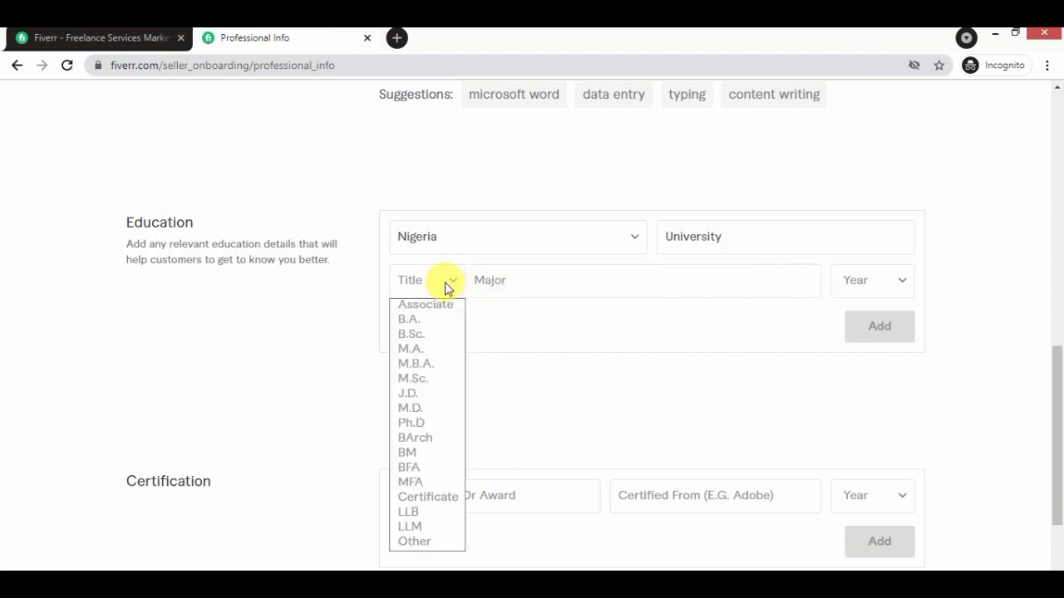
{"action": "left_click", "coordinate": [431, 333]}
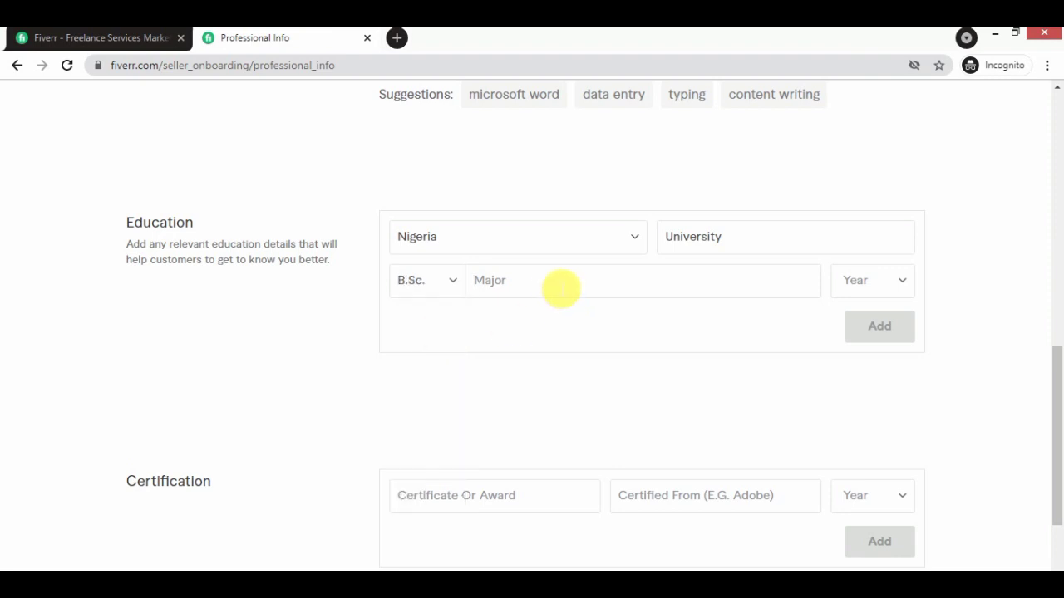
Step: Set the major to Mechanical Engineering and graduation year 2021, then add the entry
{"action": "left_click", "coordinate": [561, 289]}
{"action": "type", "text": "Medhan"}
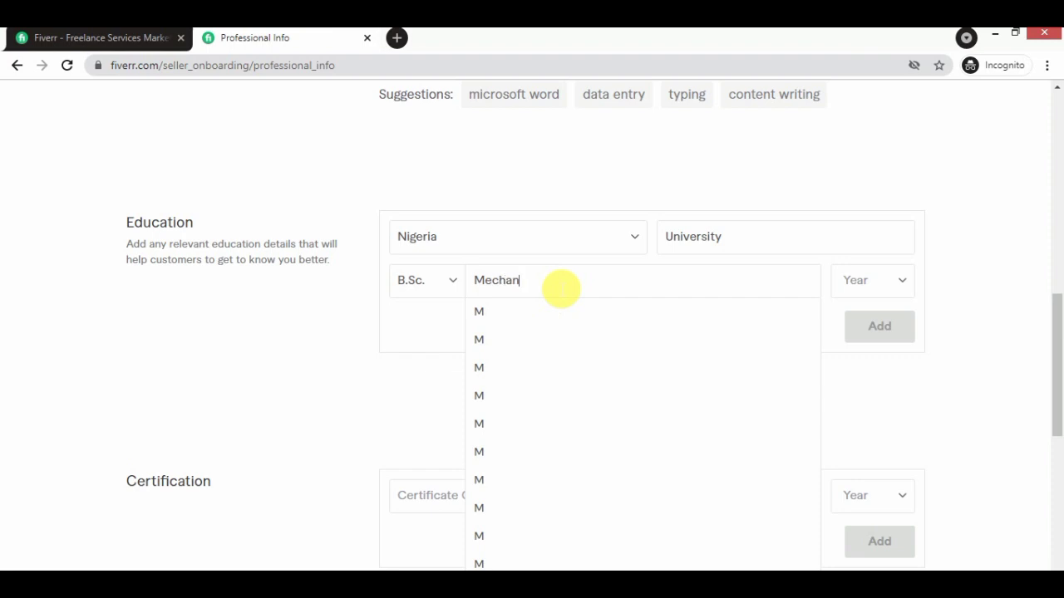
{"action": "type", "text": "ical En"}
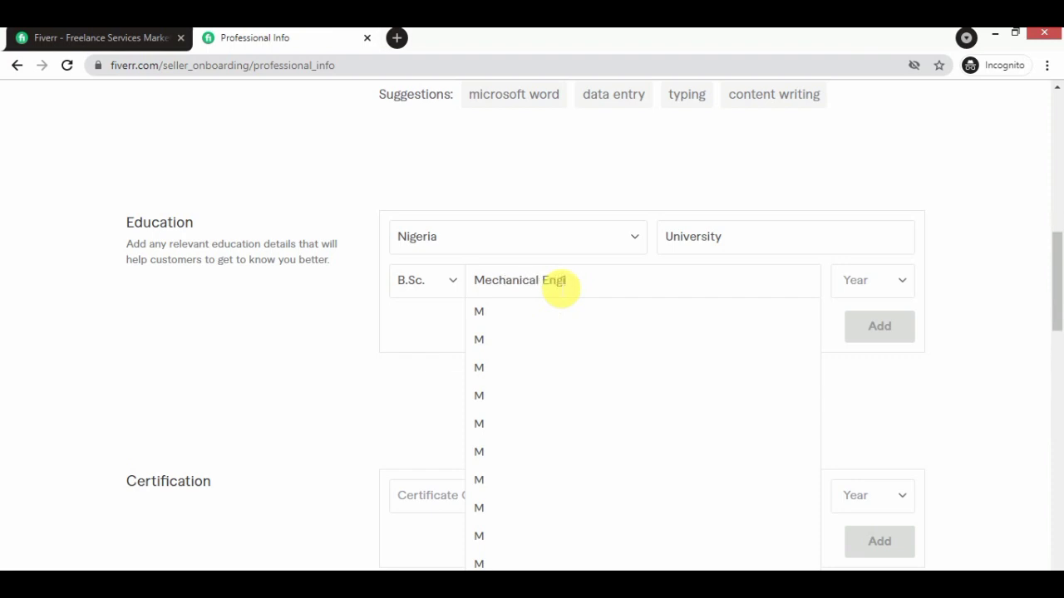
{"action": "type", "text": "gineering"}
{"action": "mouse_move", "coordinate": [2, 327]}
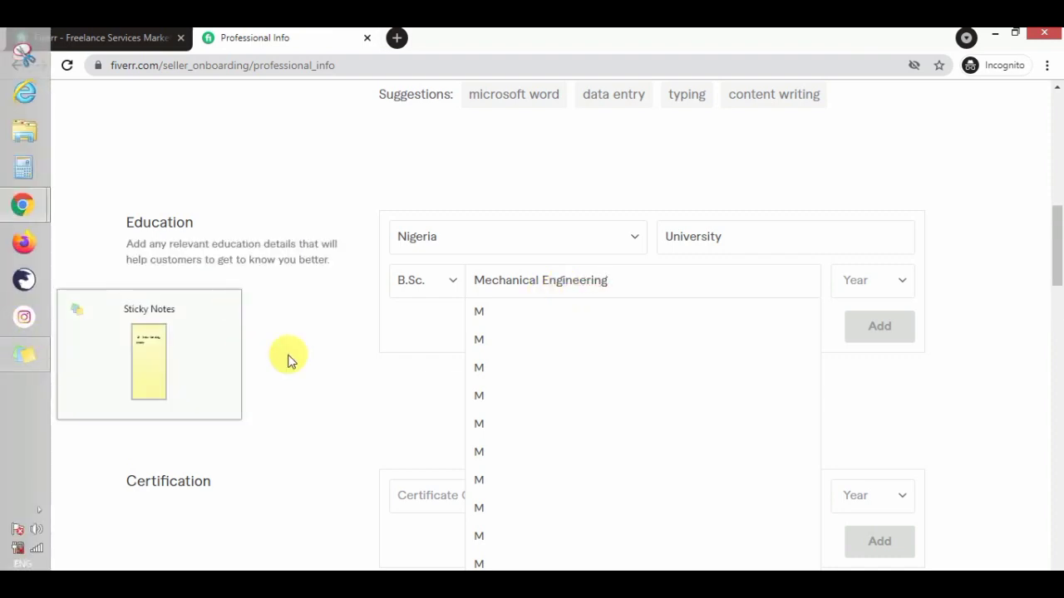
{"action": "left_click", "coordinate": [877, 280]}
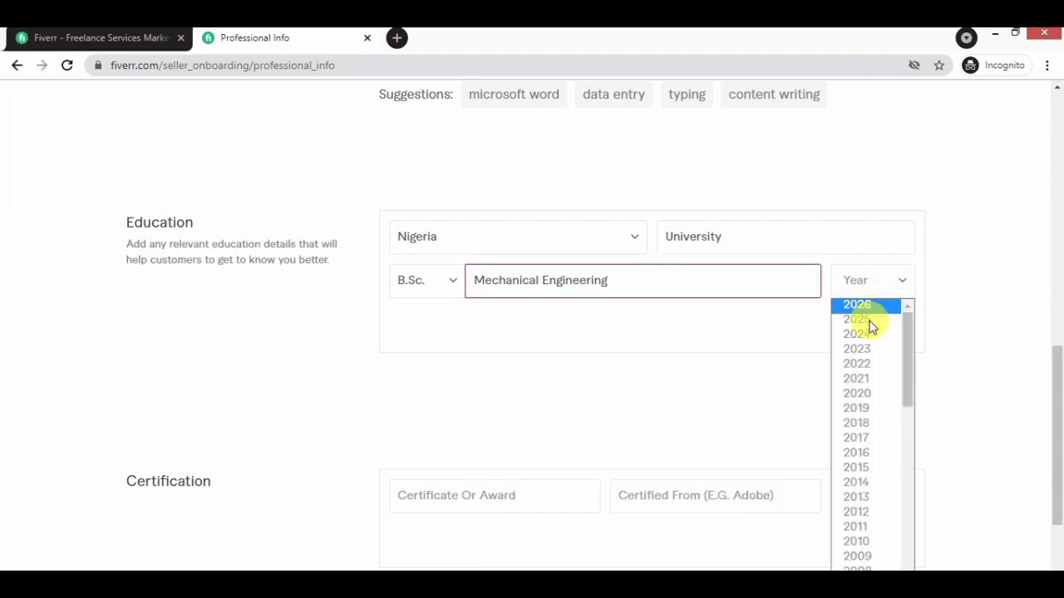
{"action": "left_click", "coordinate": [878, 378]}
{"action": "left_click", "coordinate": [692, 292]}
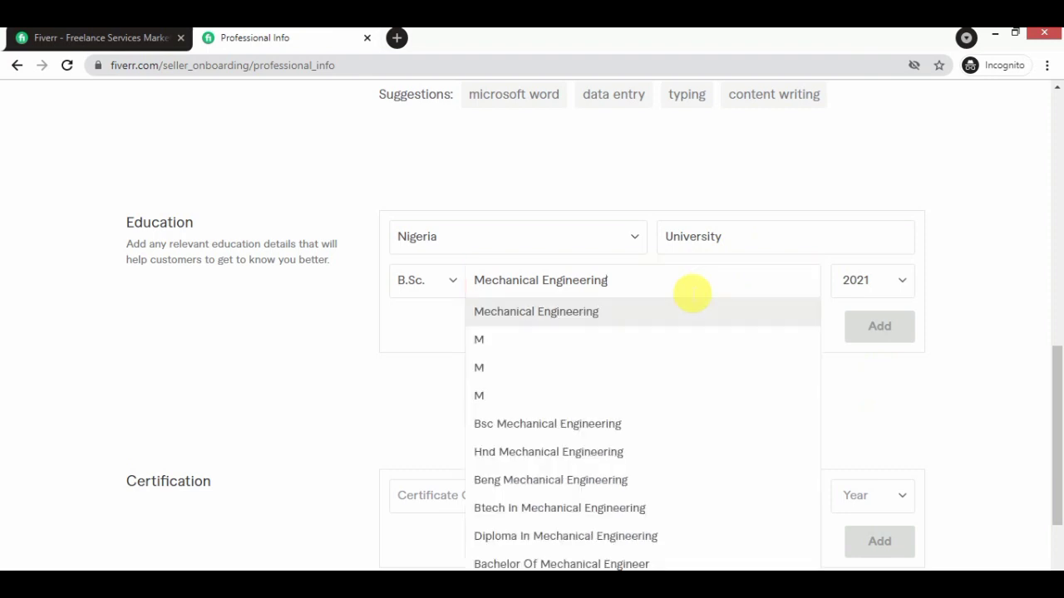
{"action": "left_click", "coordinate": [660, 320]}
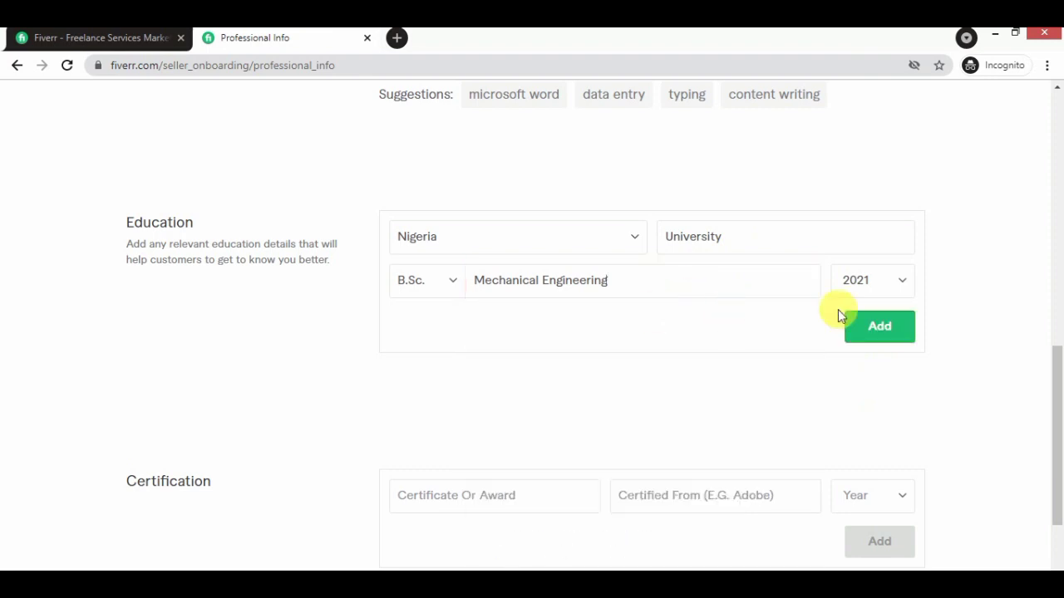
{"action": "left_click", "coordinate": [895, 334]}
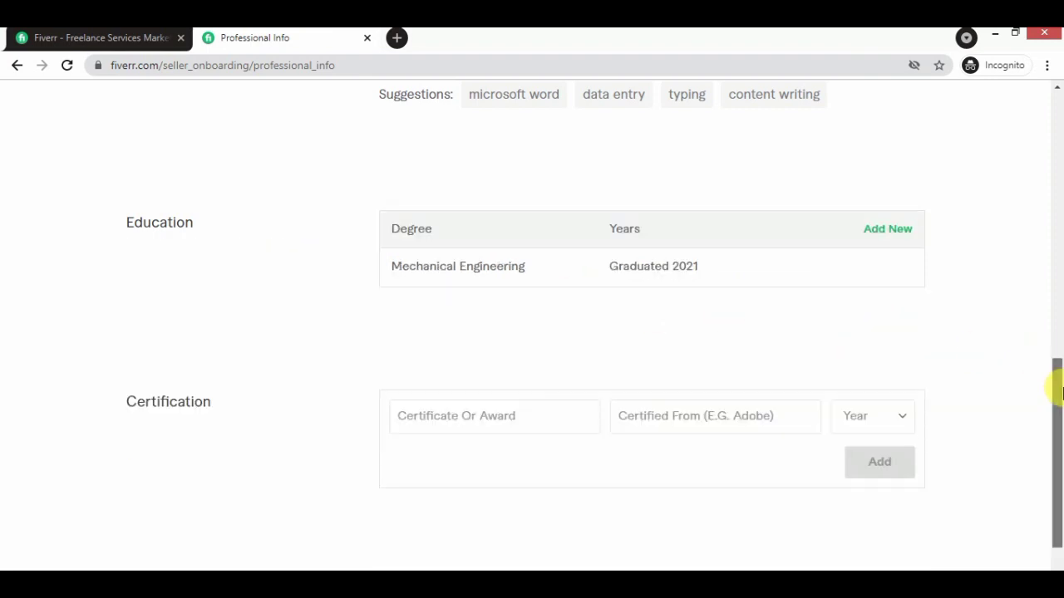
Step: Enter cynbanews.com as the personal website in Professional Info
{"action": "left_click_drag", "start_coordinate": [1057, 379], "coordinate": [1058, 458]}
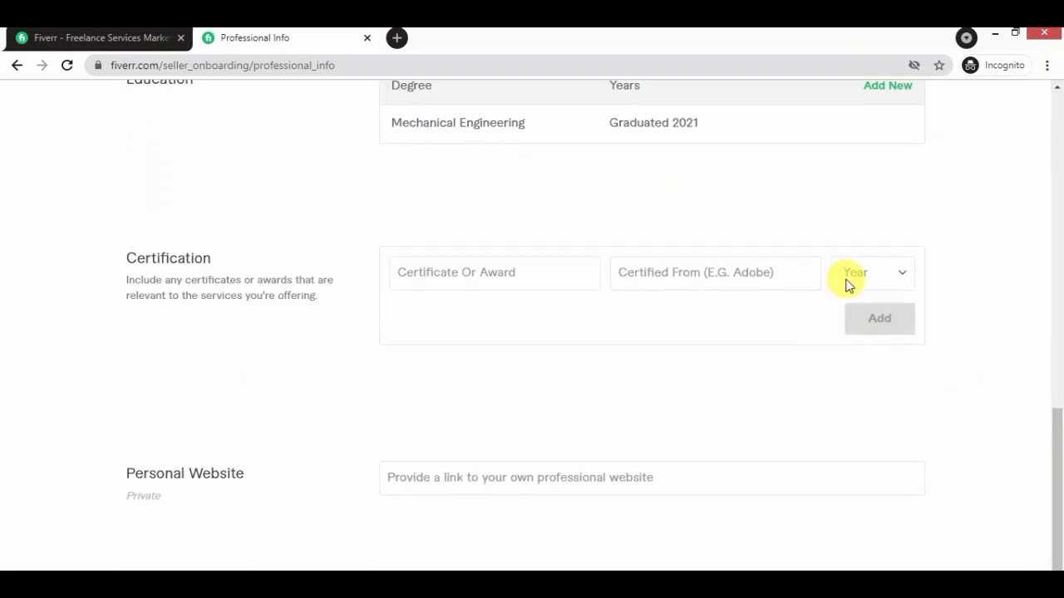
{"action": "left_click_drag", "start_coordinate": [1057, 430], "coordinate": [1056, 457]}
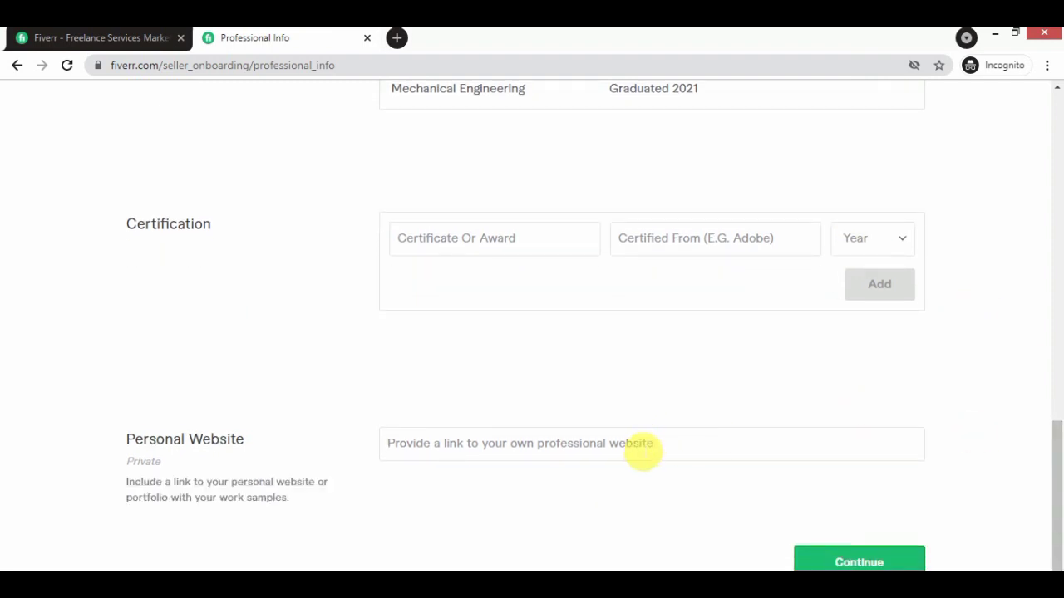
{"action": "left_click", "coordinate": [642, 452]}
{"action": "type", "text": "c"}
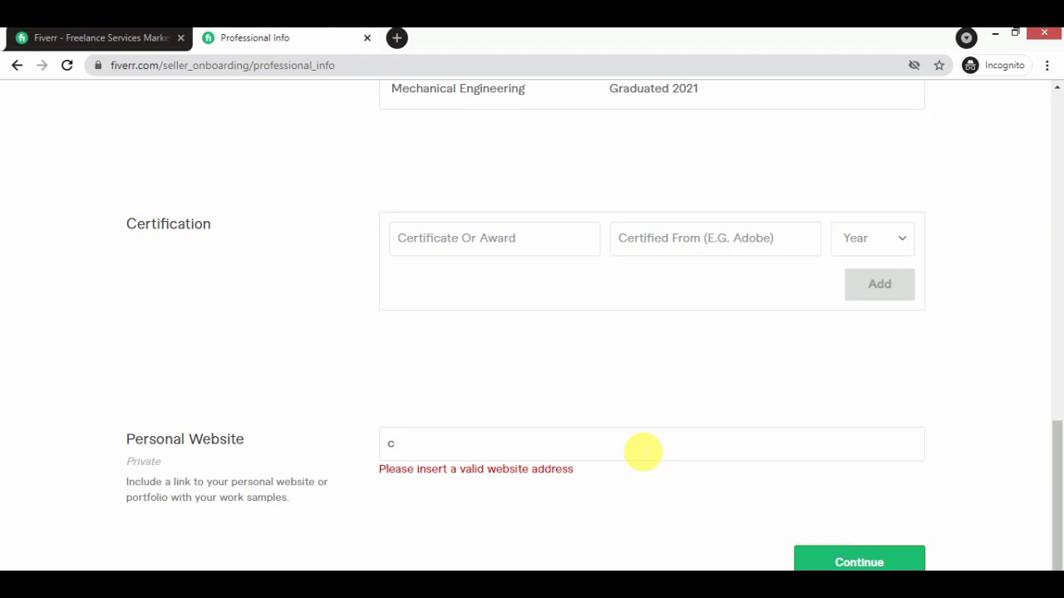
{"action": "key", "text": "BackSpace"}
{"action": "type", "text": "cynbanews.com"}
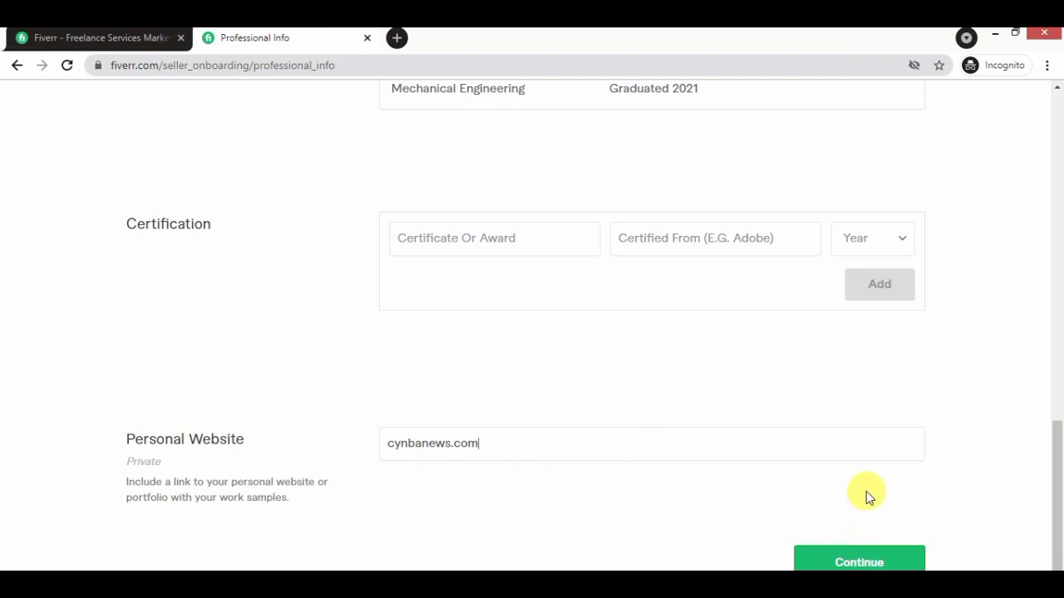
{"action": "left_click", "coordinate": [869, 550]}
Step: Save Professional Info and choose Connect next to Google on Linked Accounts
{"action": "left_click", "coordinate": [871, 555]}
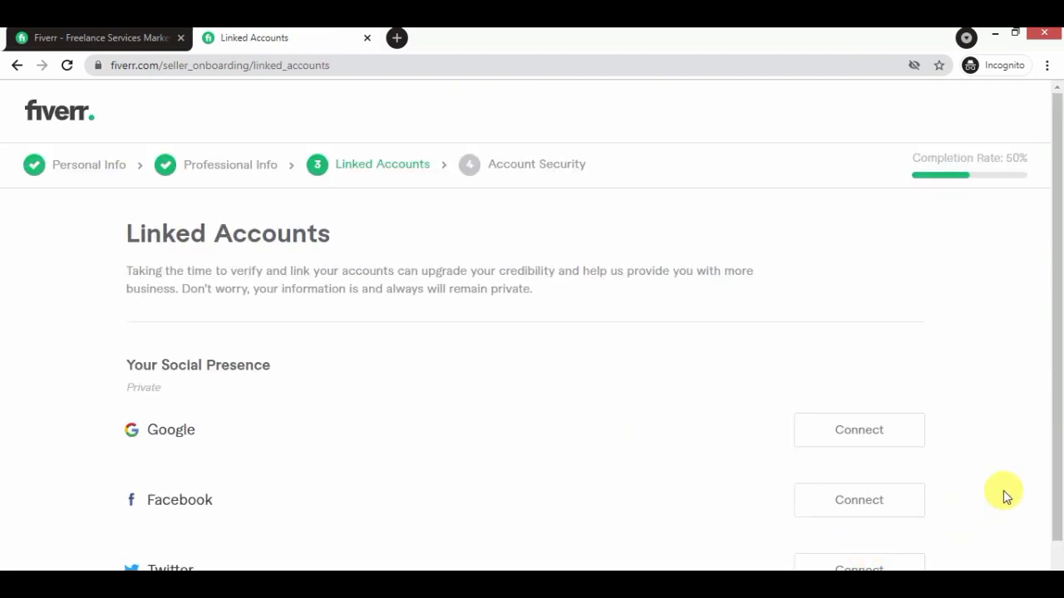
{"action": "left_click_drag", "start_coordinate": [1059, 430], "coordinate": [1056, 523]}
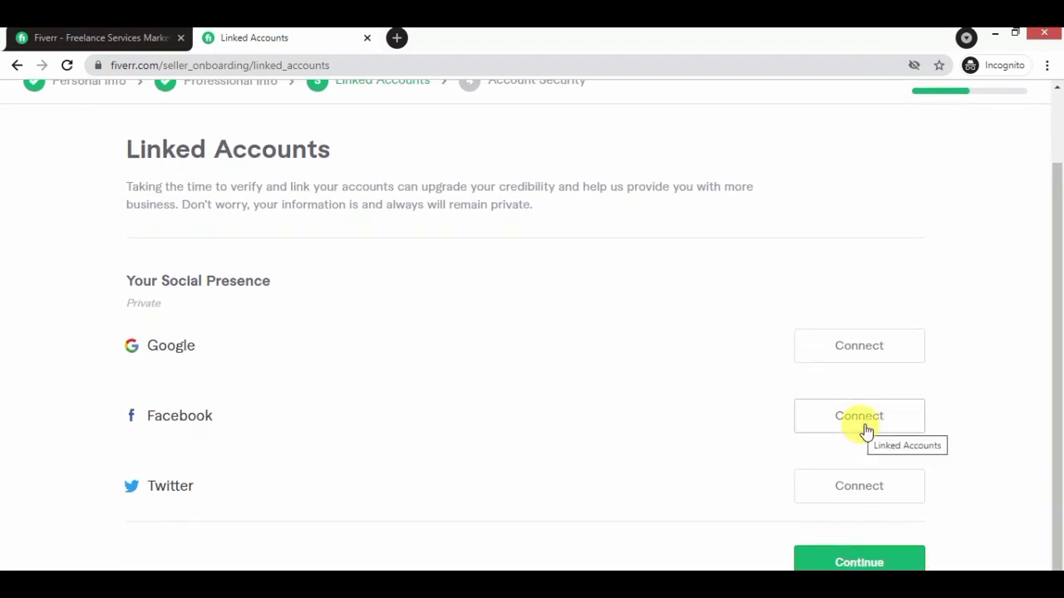
{"action": "left_click", "coordinate": [1057, 353]}
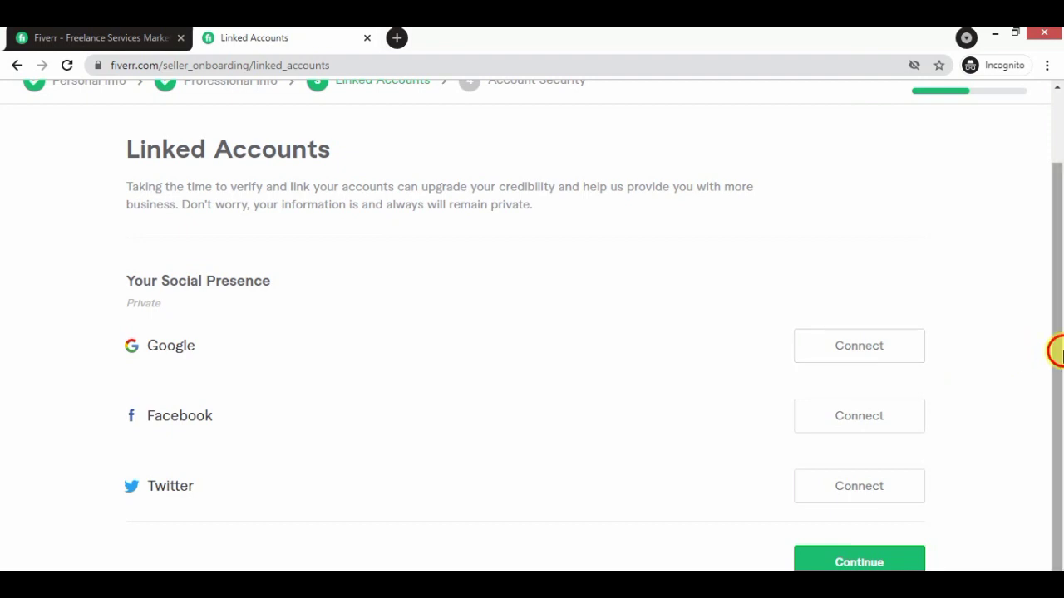
{"action": "left_click_drag", "start_coordinate": [1057, 353], "coordinate": [1052, 440]}
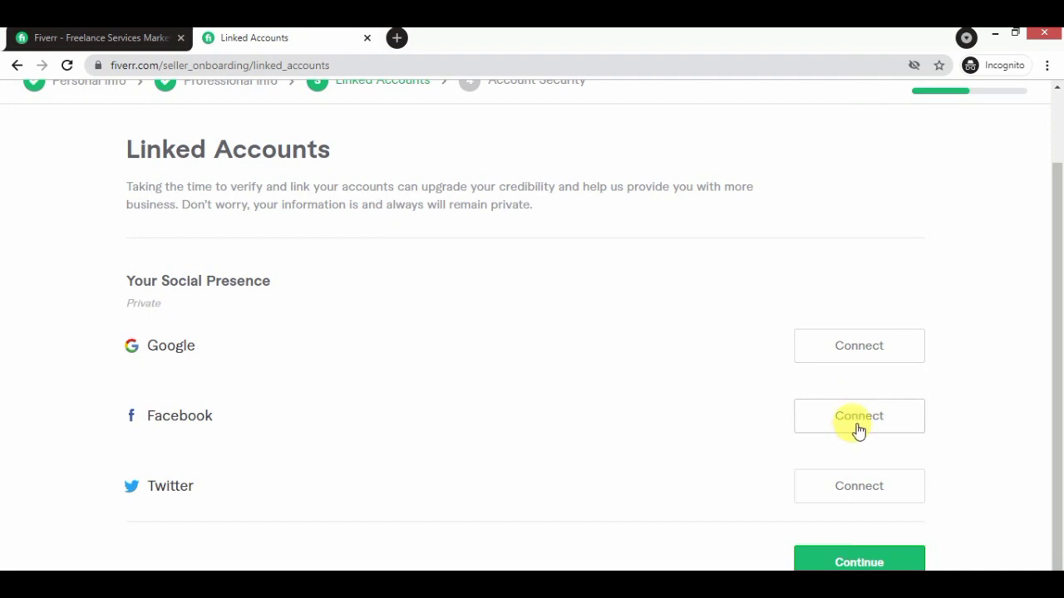
{"action": "left_click", "coordinate": [860, 356]}
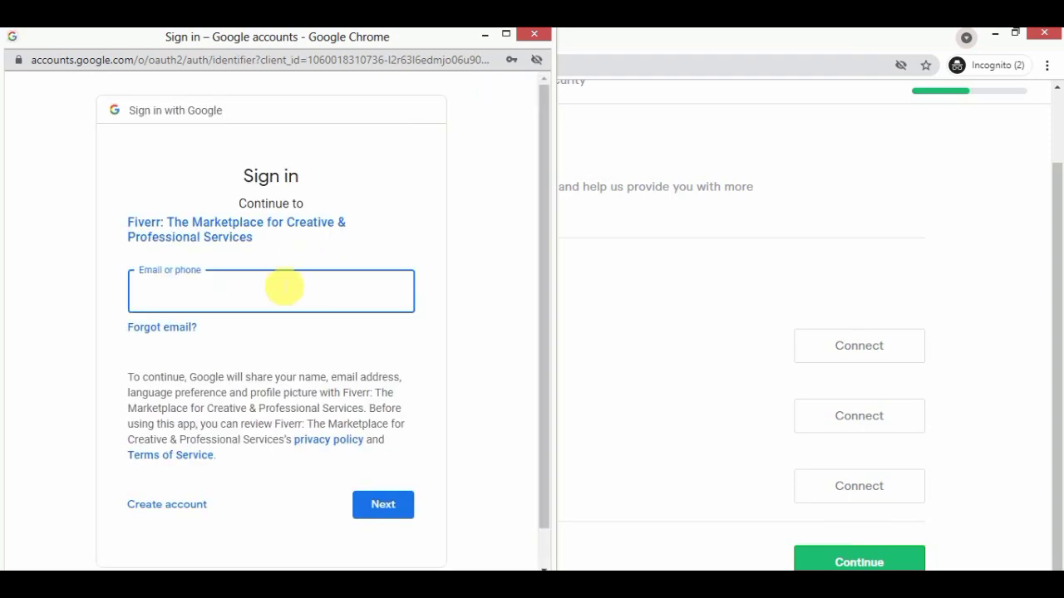
Step: Sign in to Google using the saved account's autofilled email and password
{"action": "left_click", "coordinate": [283, 287]}
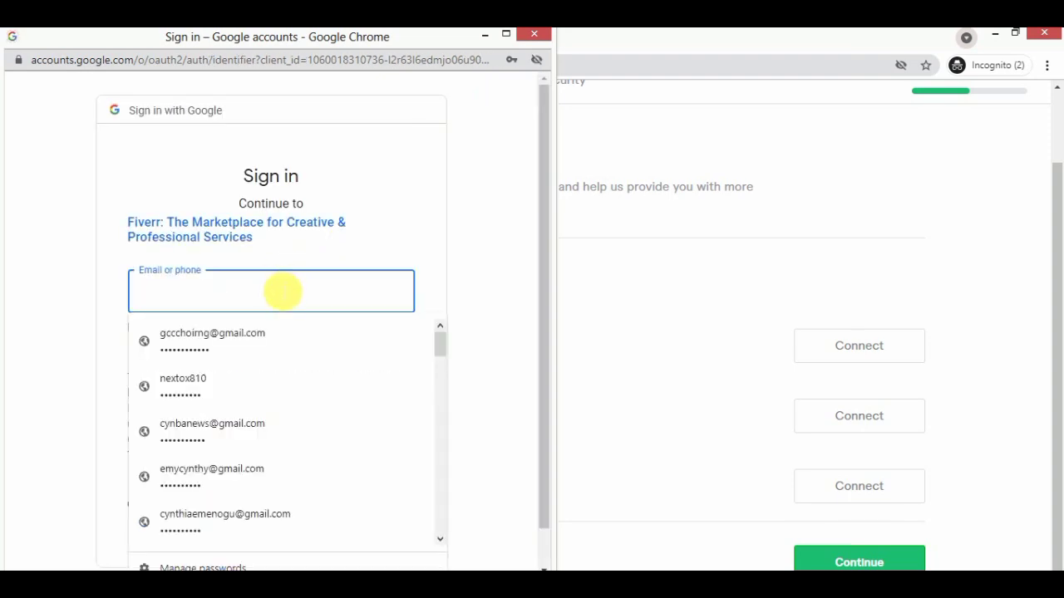
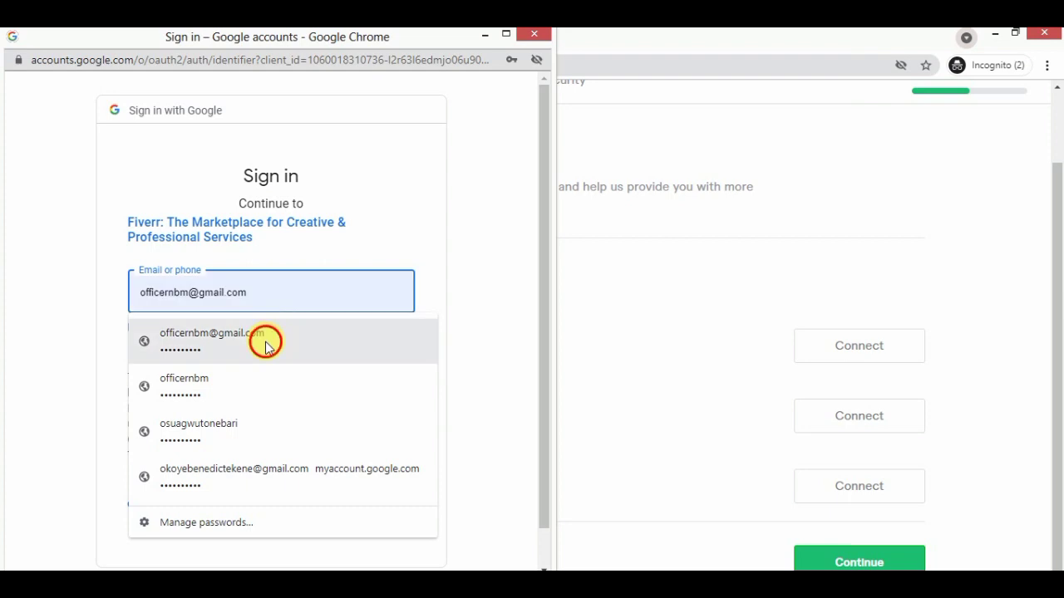
{"action": "left_click", "coordinate": [261, 340]}
{"action": "left_click", "coordinate": [393, 506]}
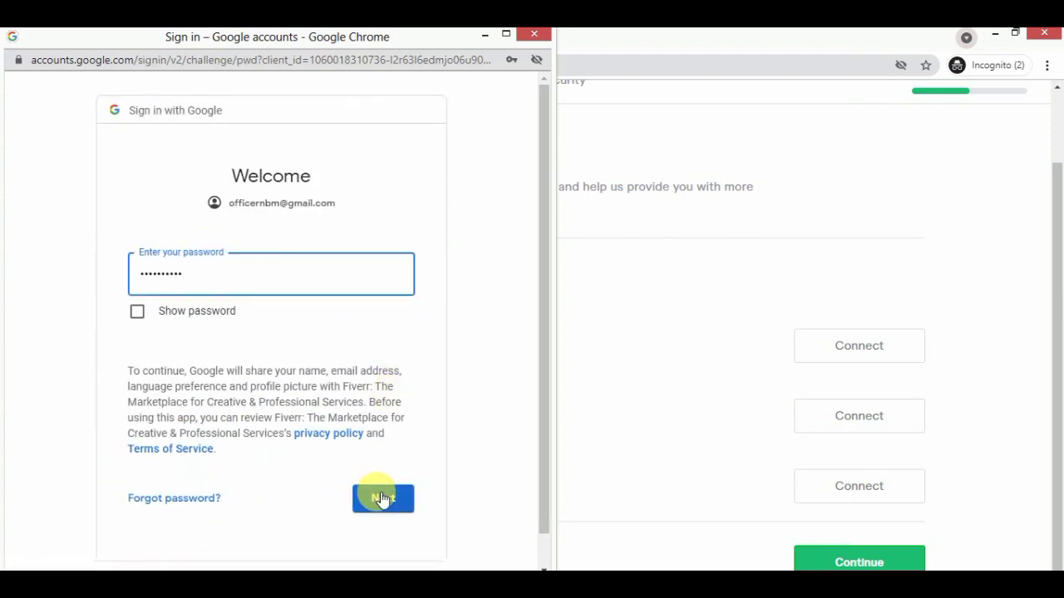
{"action": "left_click", "coordinate": [378, 497]}
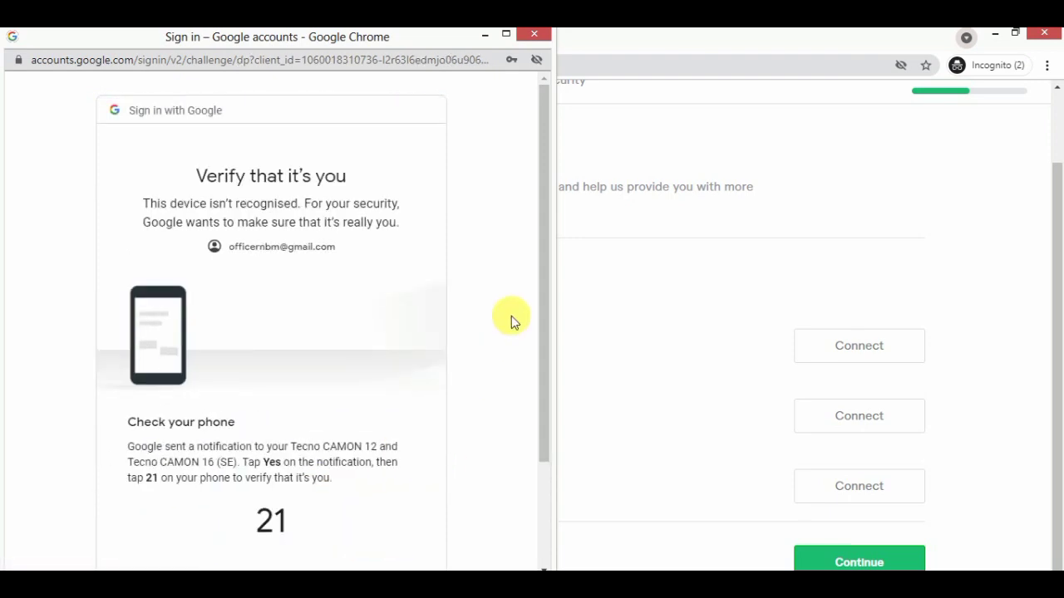
{"action": "left_click_drag", "start_coordinate": [541, 313], "coordinate": [531, 491]}
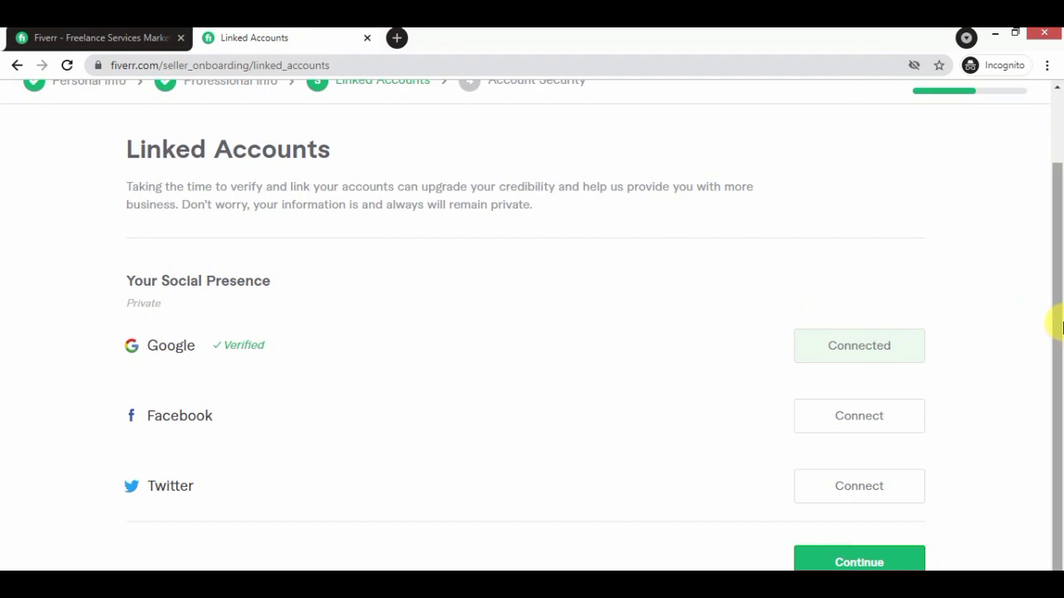
Step: Scroll the Linked Accounts page and continue to Account Security
{"action": "scroll", "coordinate": [1054, 250], "scroll_direction": "up", "scroll_amount": 2}
{"action": "scroll", "coordinate": [1036, 310], "scroll_direction": "down", "scroll_amount": 1}
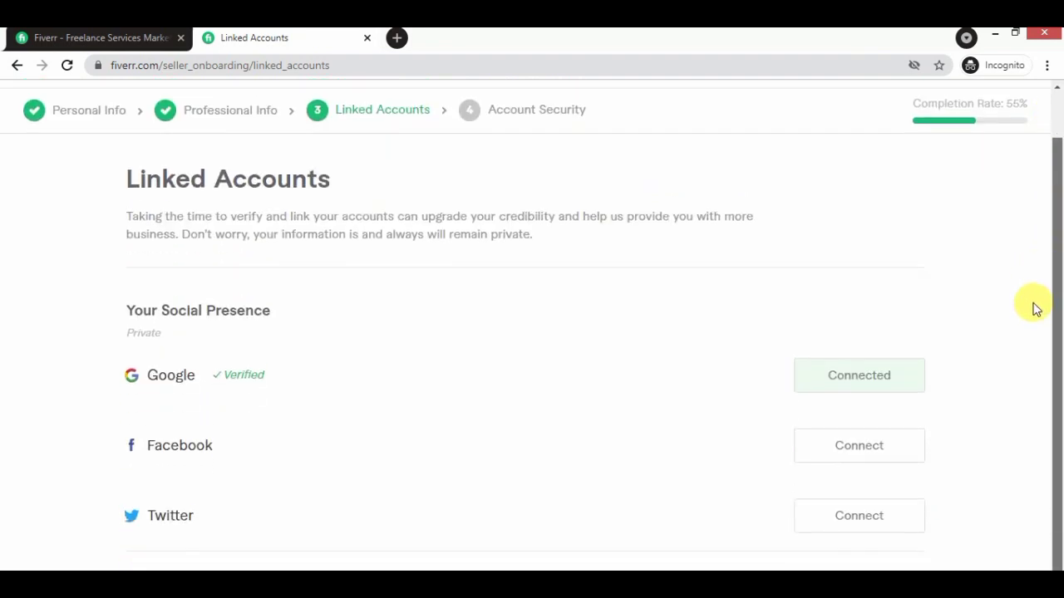
{"action": "scroll", "coordinate": [1036, 316], "scroll_direction": "down", "scroll_amount": 1}
{"action": "scroll", "coordinate": [1040, 274], "scroll_direction": "up", "scroll_amount": 1}
{"action": "scroll", "coordinate": [1035, 374], "scroll_direction": "down", "scroll_amount": 1}
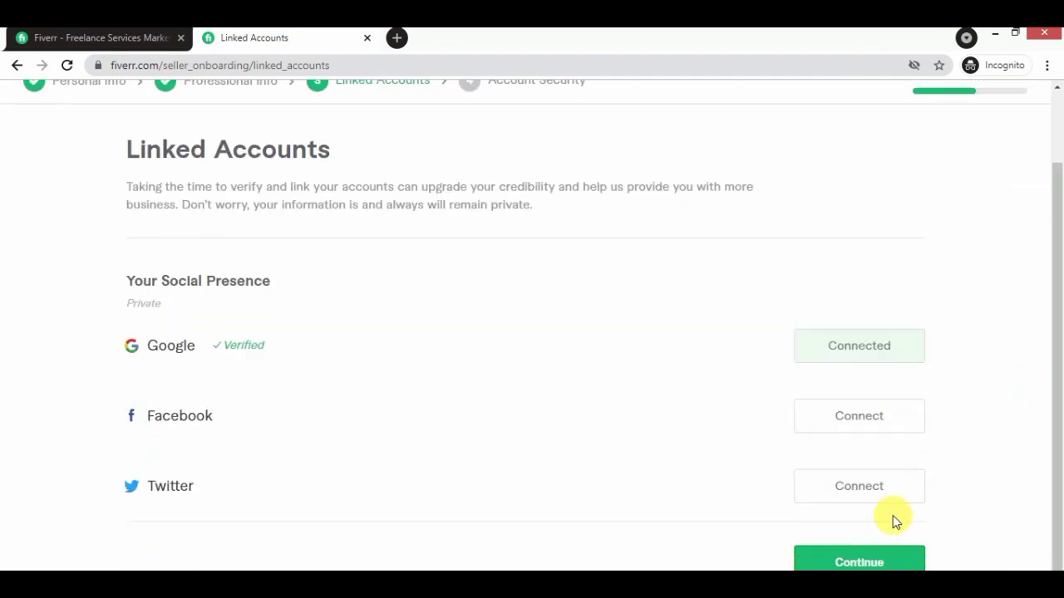
{"action": "left_click", "coordinate": [887, 563]}
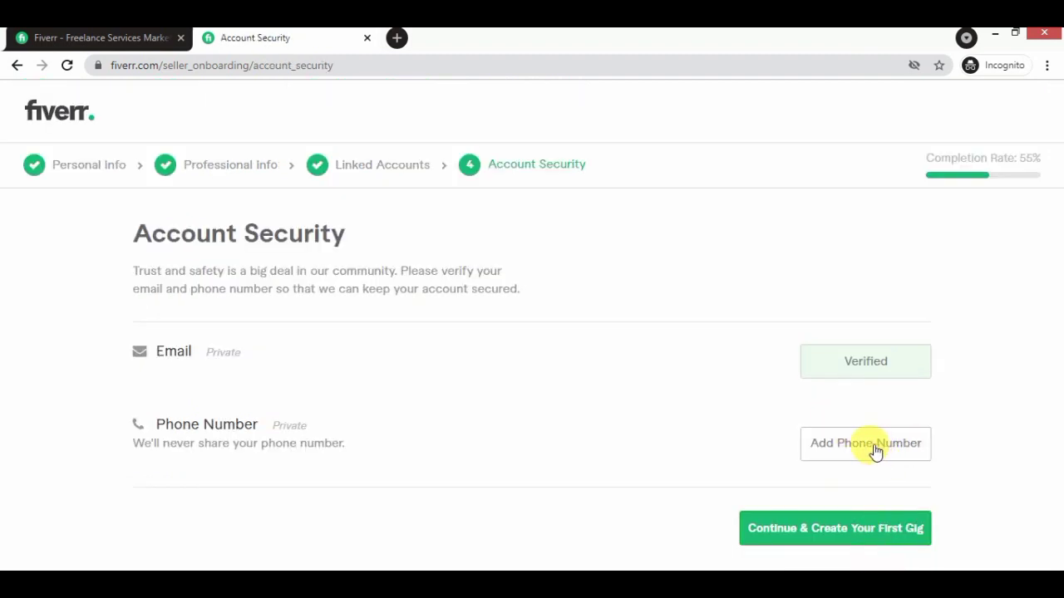
{"action": "left_click", "coordinate": [873, 446]}
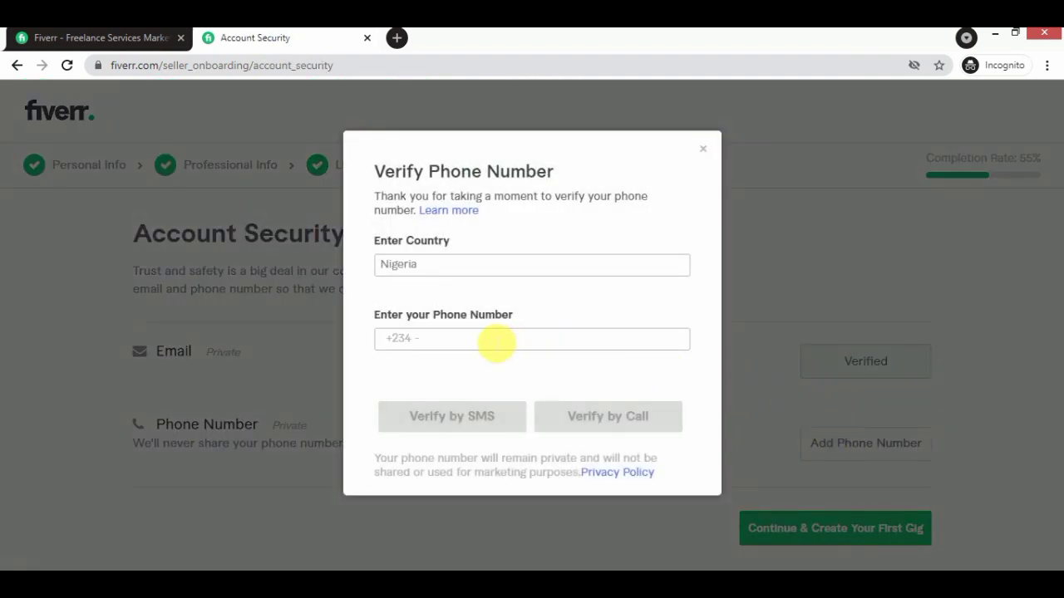
{"action": "left_click", "coordinate": [493, 341]}
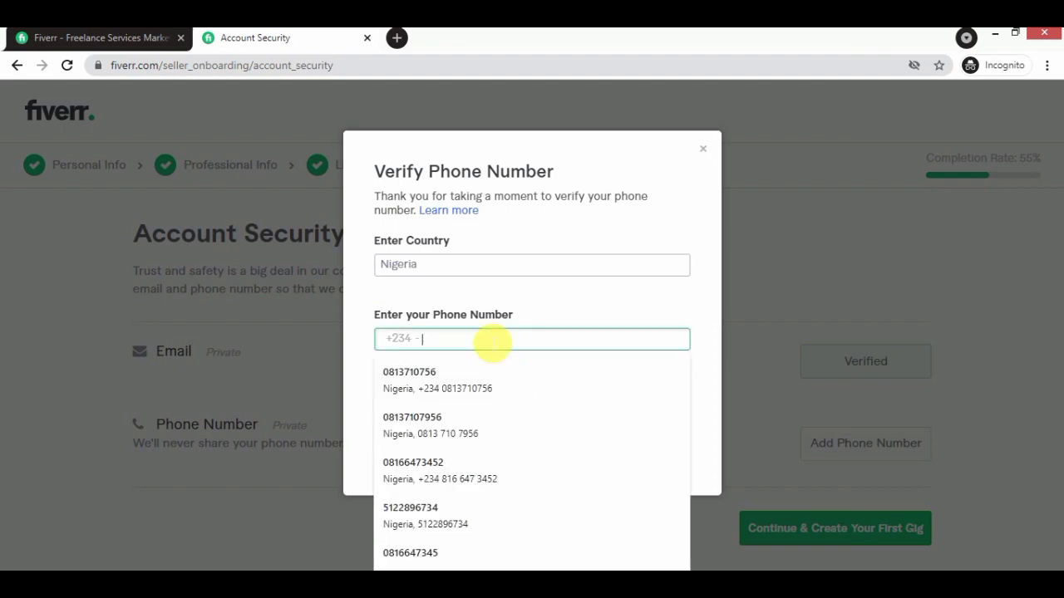
{"action": "left_click", "coordinate": [499, 308]}
{"action": "left_click", "coordinate": [499, 339]}
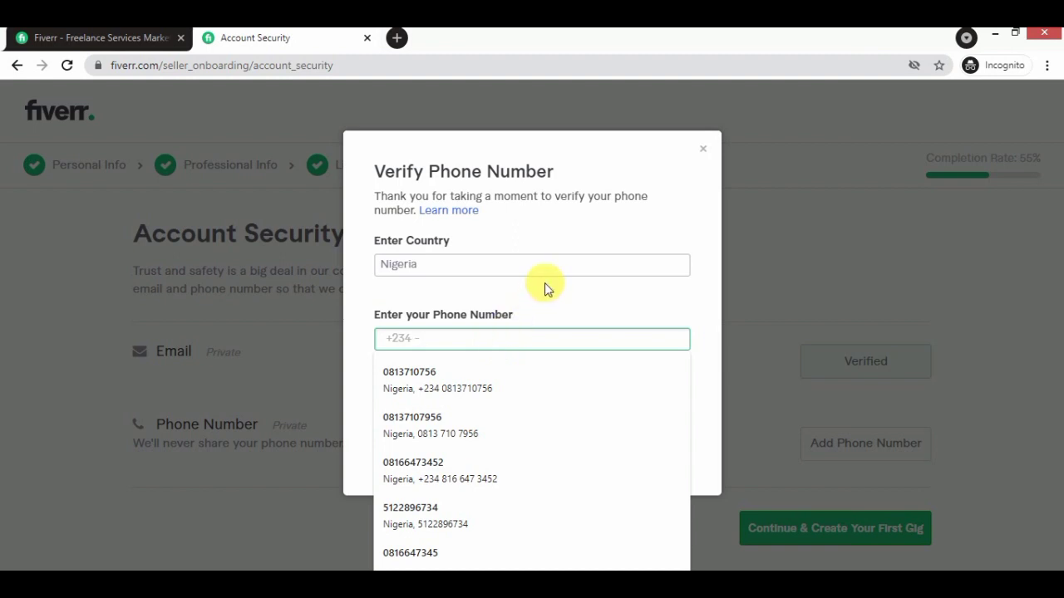
{"action": "left_click", "coordinate": [582, 309]}
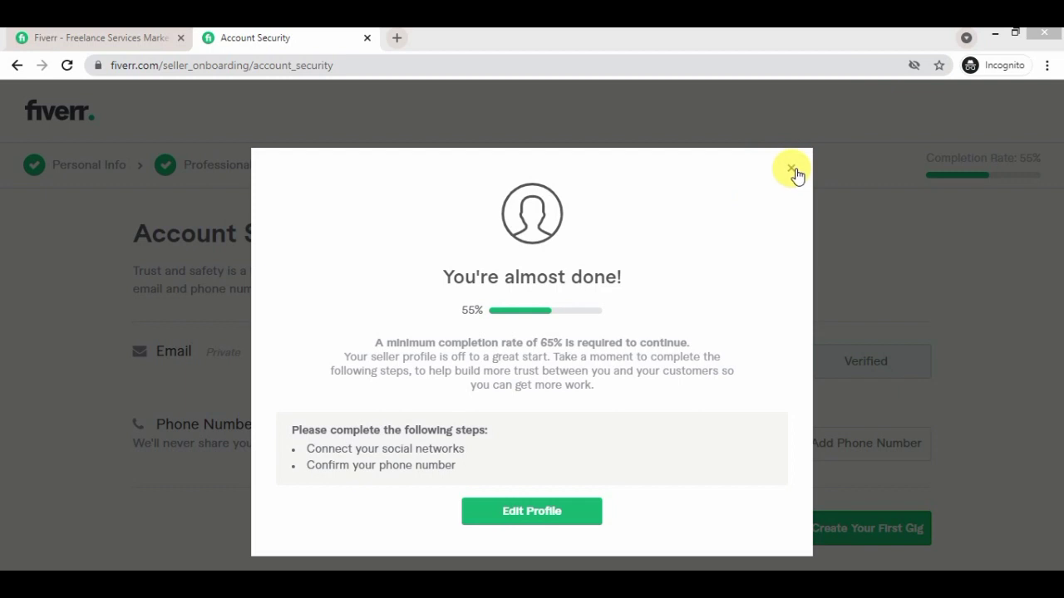
{"action": "left_click", "coordinate": [792, 168]}
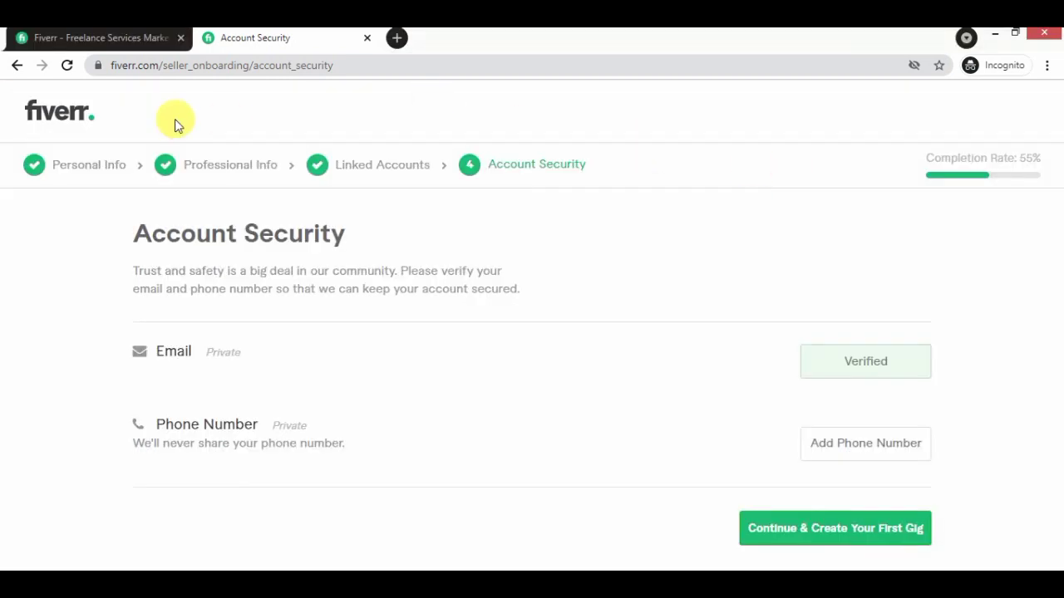
{"action": "mouse_move", "coordinate": [1, 187]}
{"action": "mouse_move", "coordinate": [25, 206]}
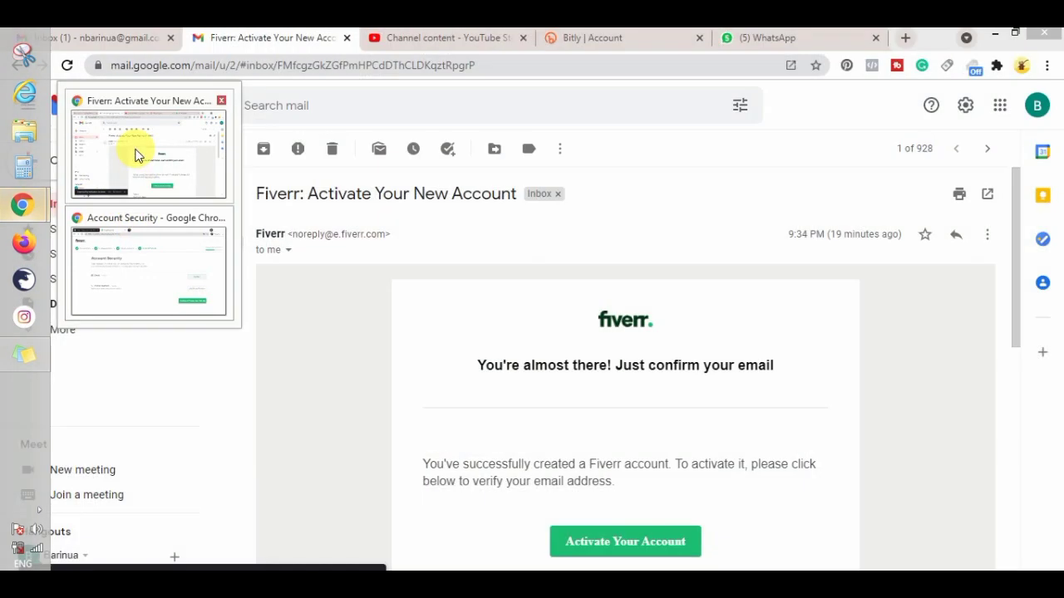
Step: Switch to Gmail, go back to the inbox, and load fiverr.com in that tab
{"action": "left_click", "coordinate": [137, 156]}
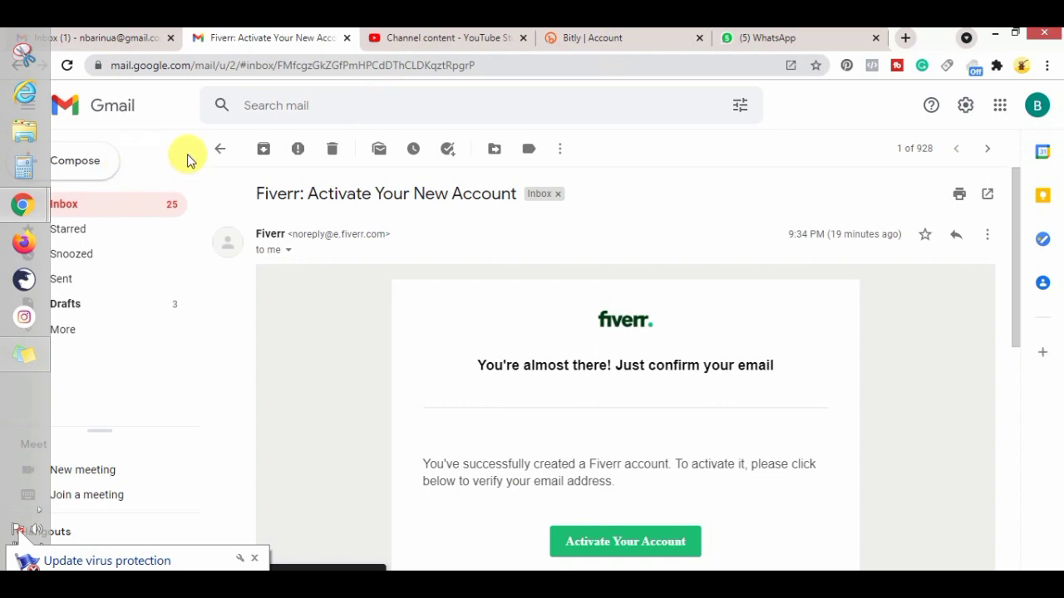
{"action": "left_click", "coordinate": [218, 159]}
{"action": "left_click", "coordinate": [274, 72]}
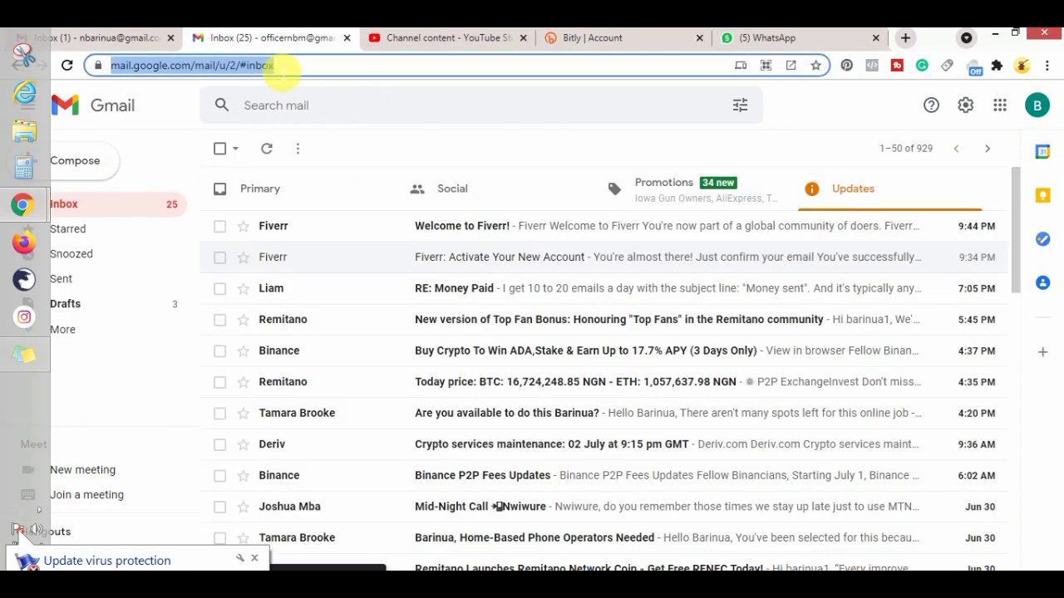
{"action": "type", "text": "fiv"}
{"action": "key", "text": "Return"}
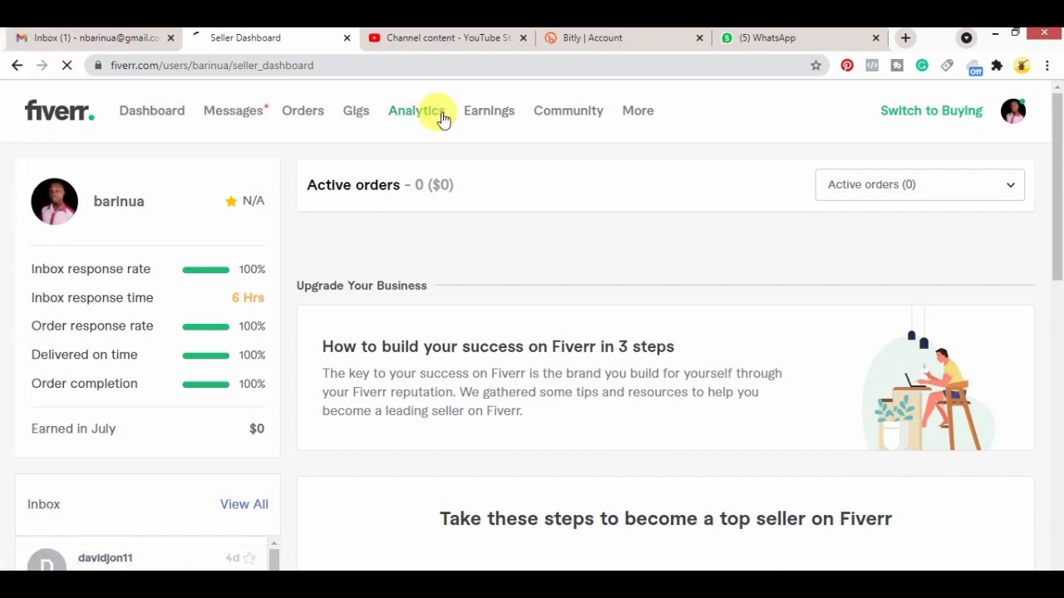
{"action": "left_click", "coordinate": [515, 111]}
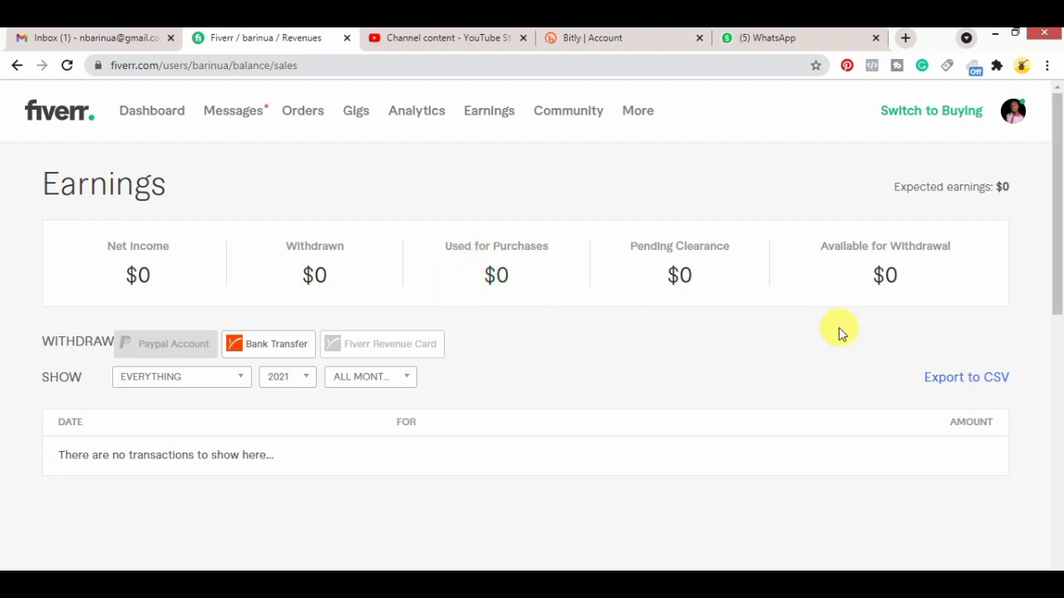
{"action": "left_click_drag", "start_coordinate": [1056, 280], "coordinate": [1027, 191]}
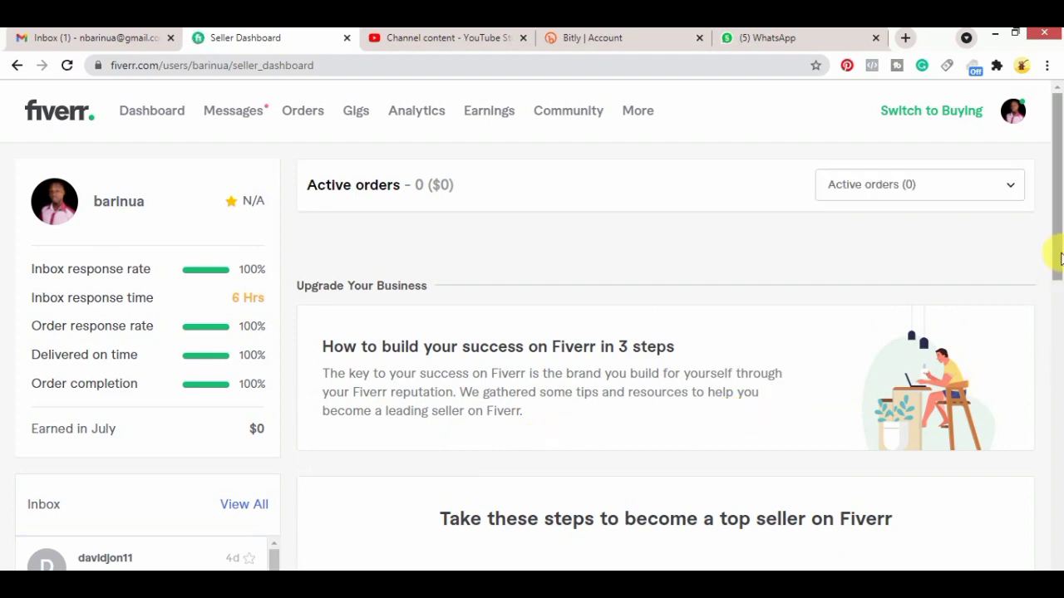
{"action": "left_click_drag", "start_coordinate": [1056, 254], "coordinate": [1045, 161]}
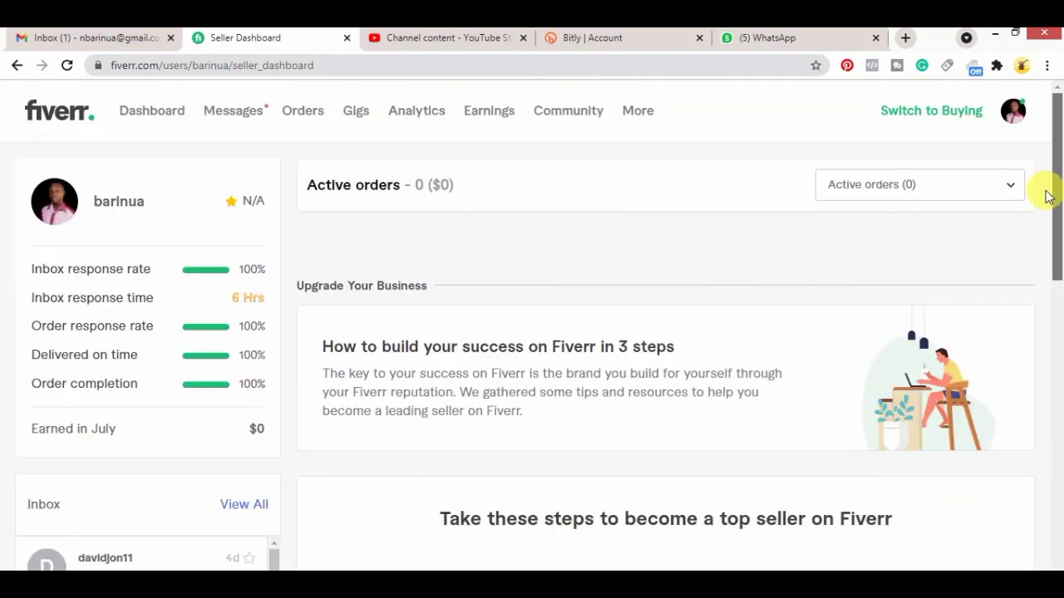